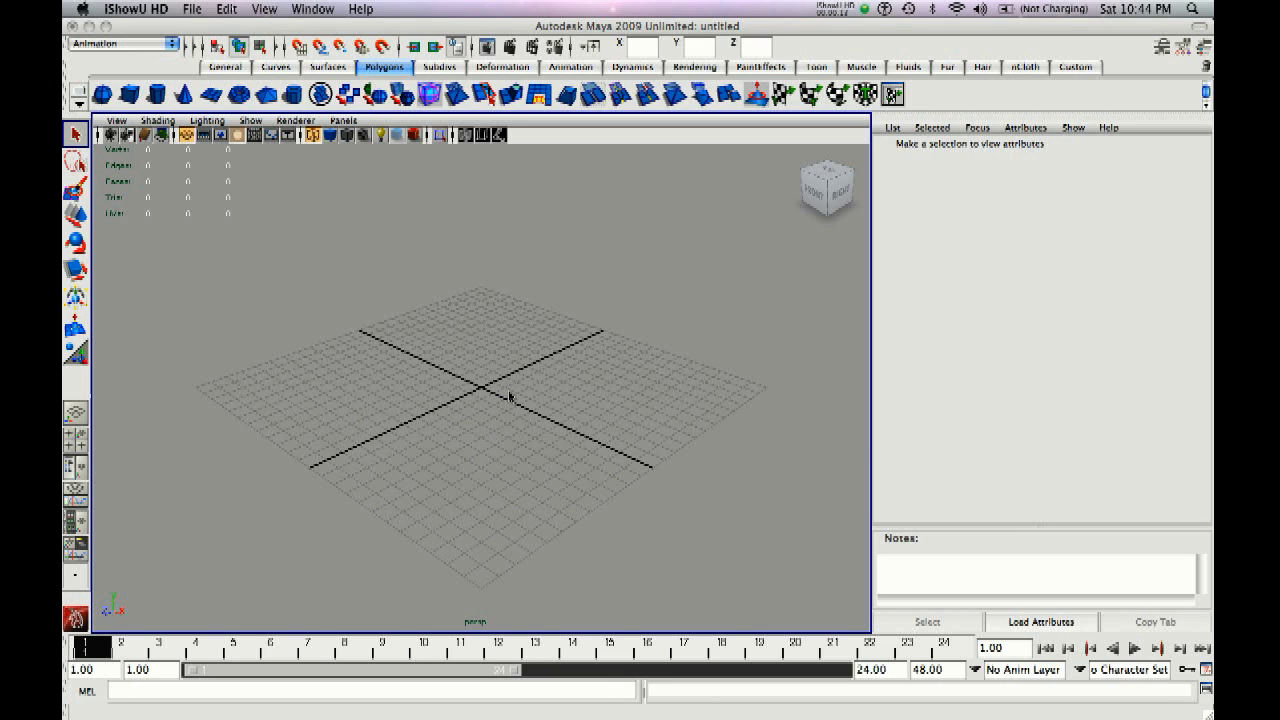
Bring Maya to the front and enlarge the side view to fill the whole viewport
left_click(562, 352)
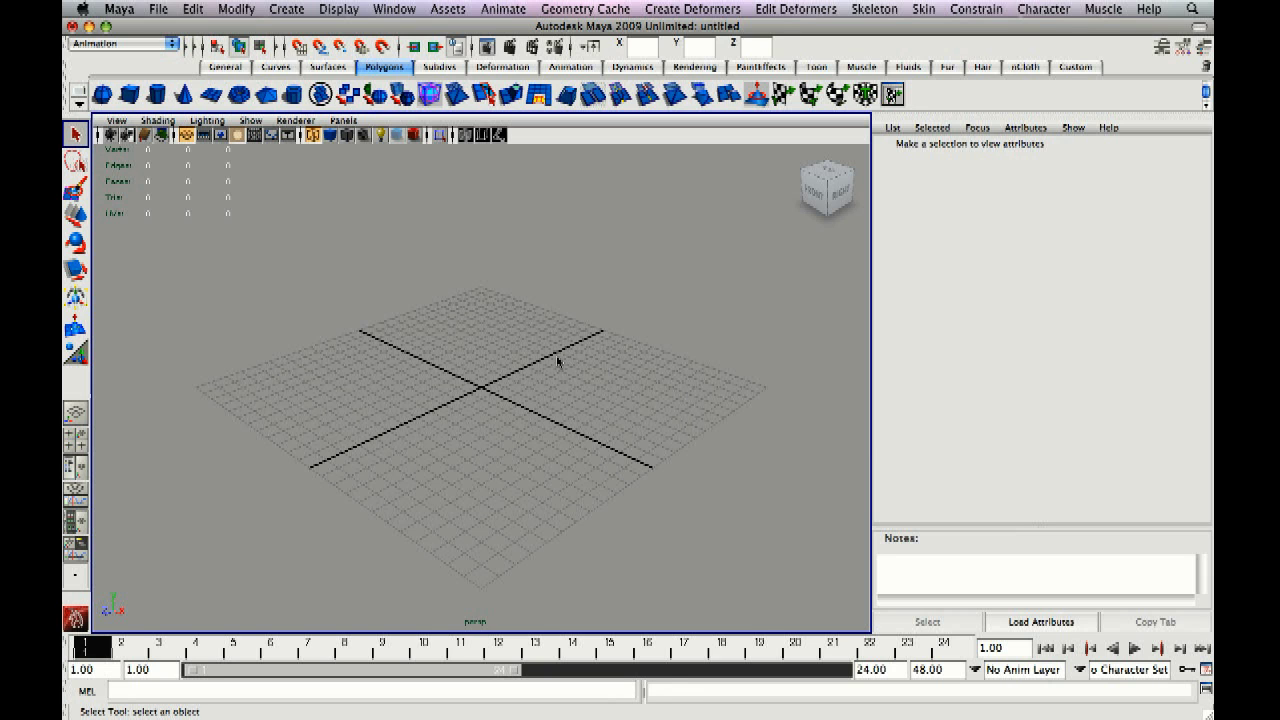
key("space")
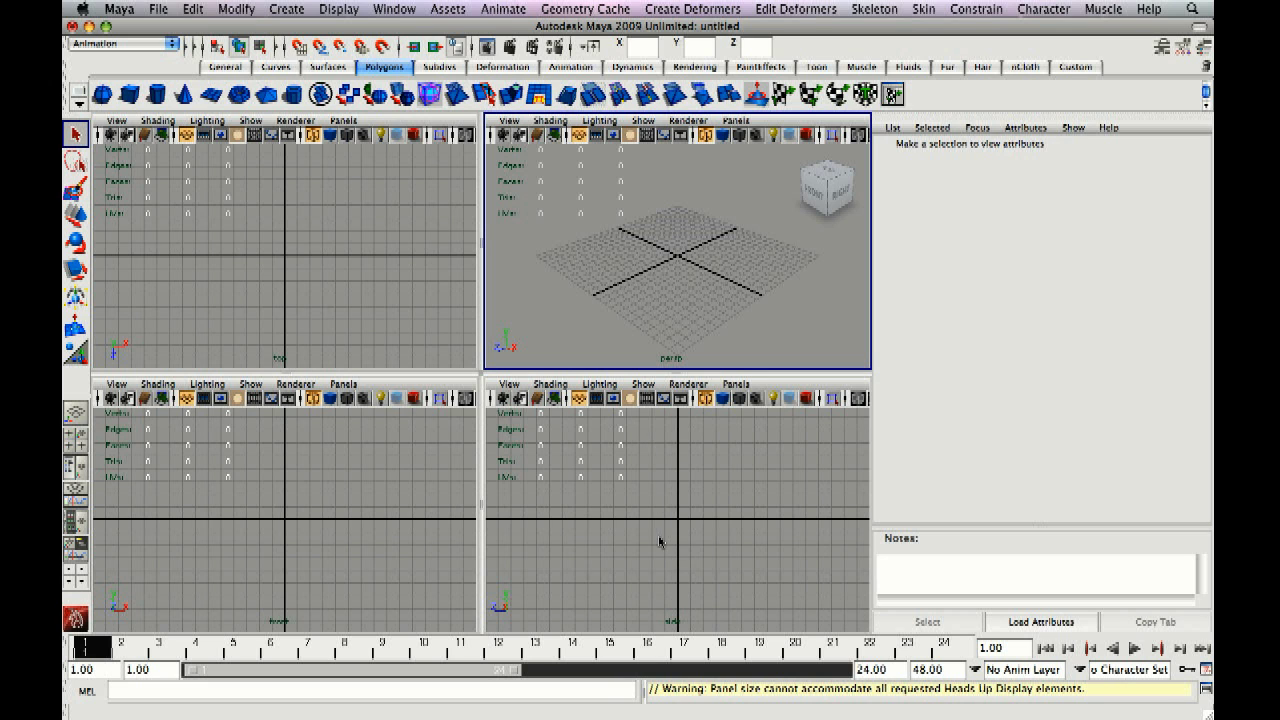
key("space")
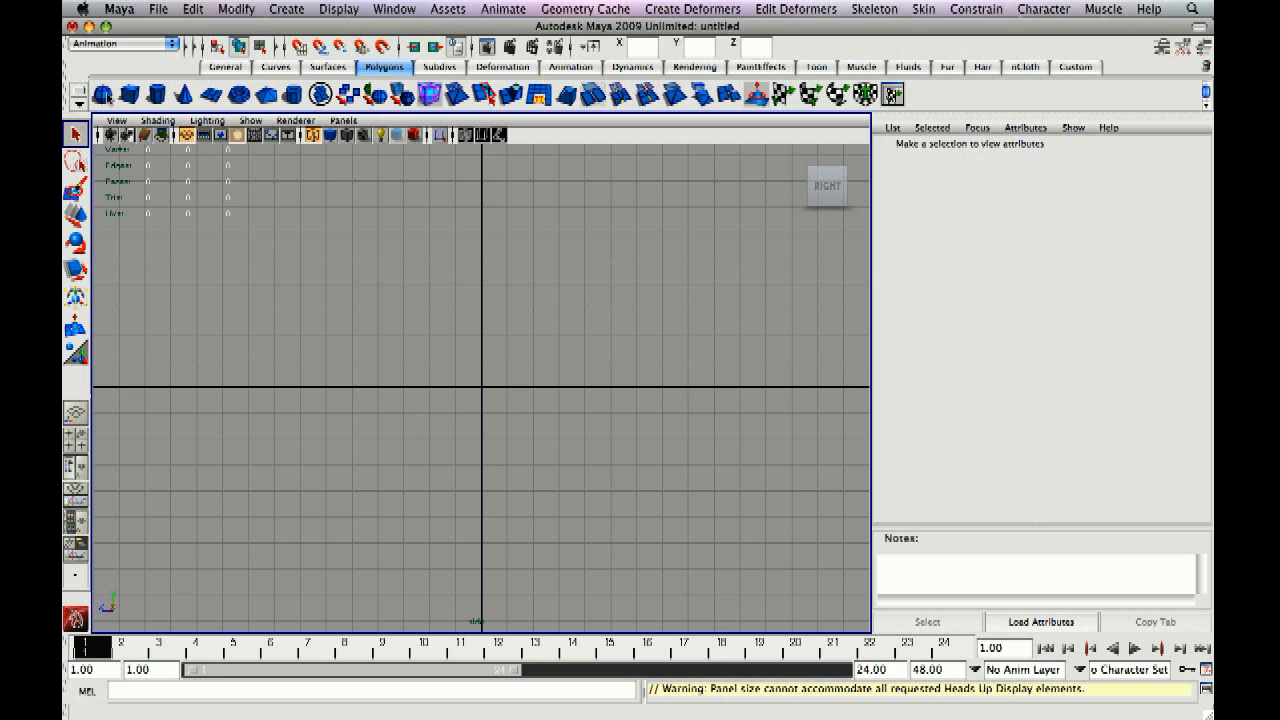
Import wine.jpg from the Desktop as the side view's reference image plane
left_click(113, 121)
mouse_move(141, 333)
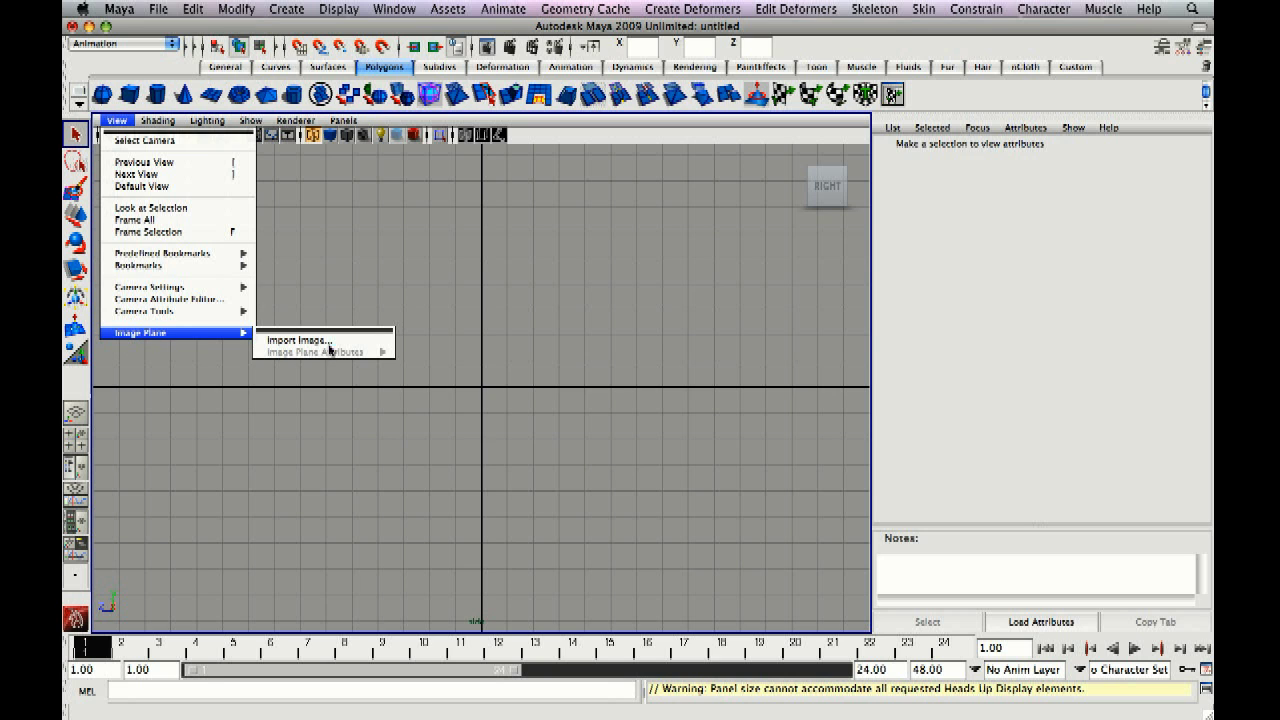
left_click(330, 341)
scroll(463, 262, "down", 3)
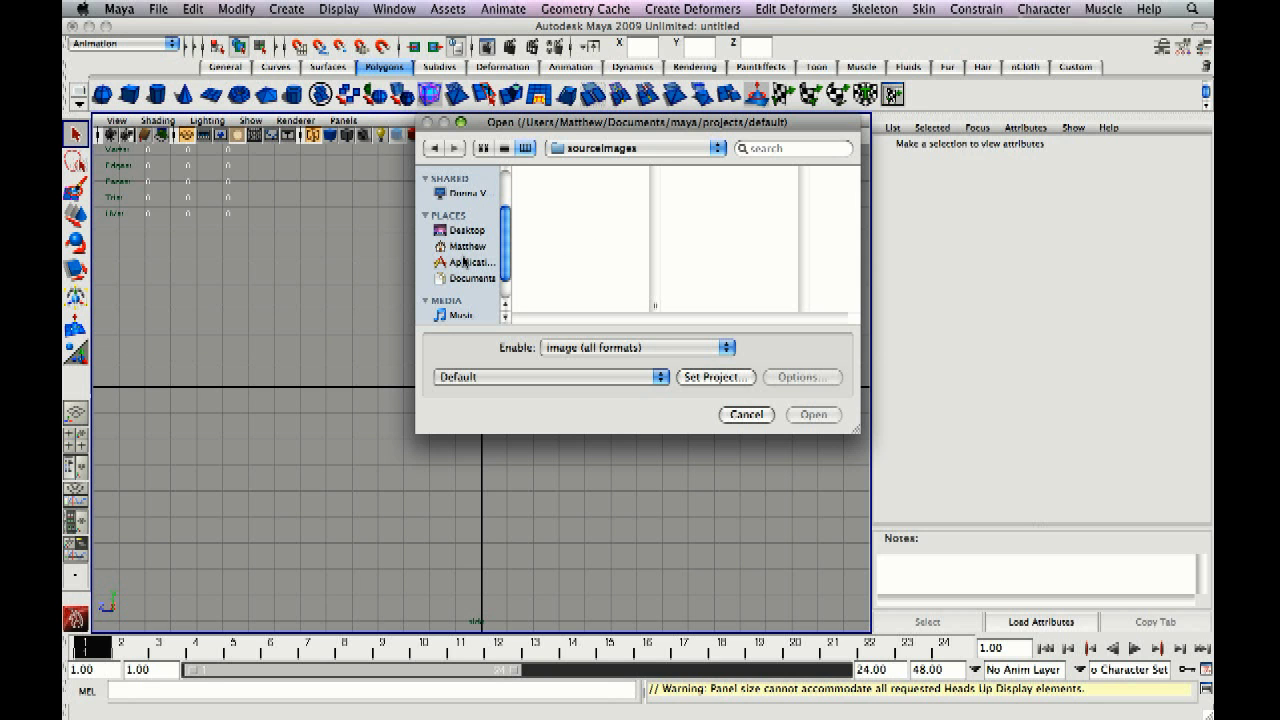
scroll(468, 250, "up", 1)
scroll(470, 240, "down", 2)
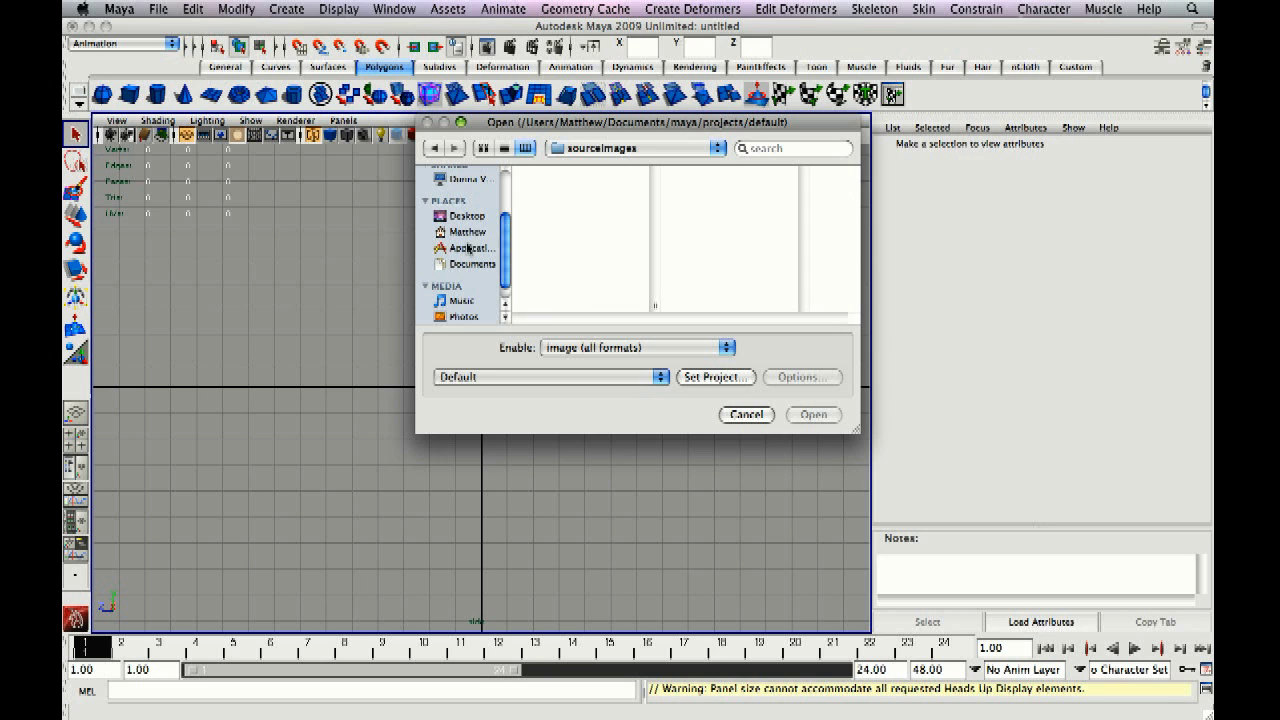
left_click(480, 221)
scroll(565, 270, "down", 3)
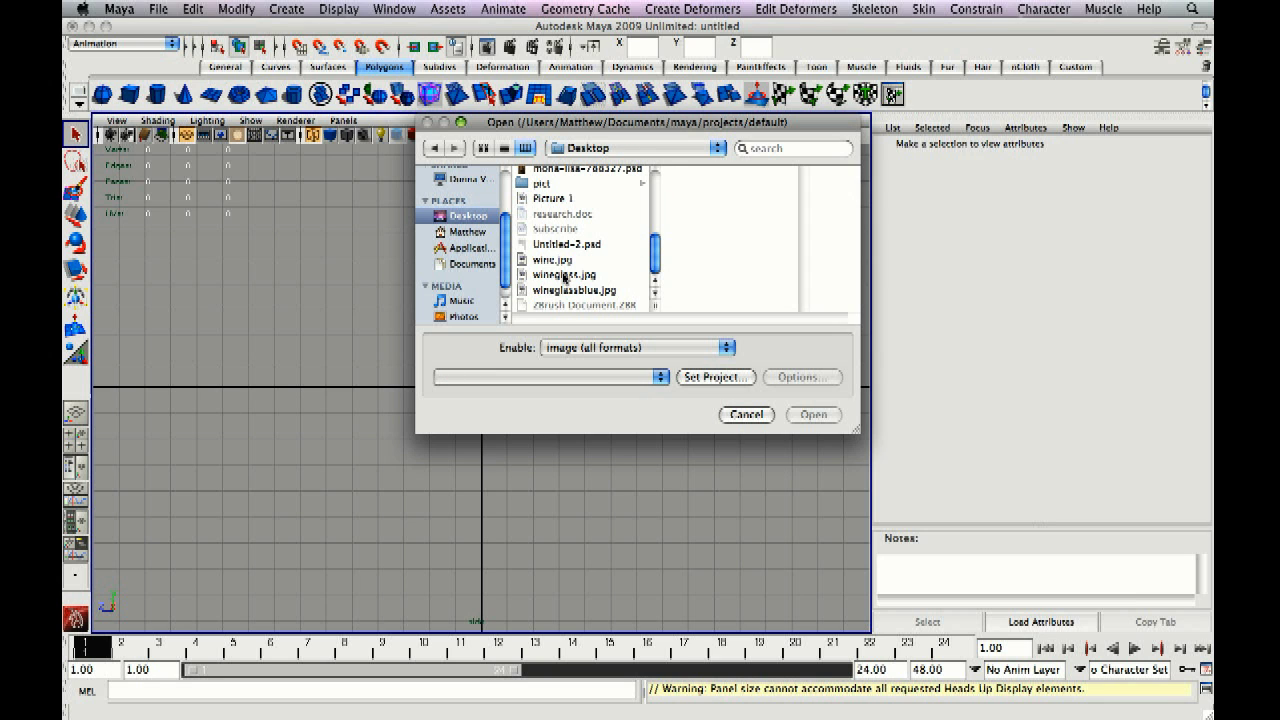
left_click(565, 275)
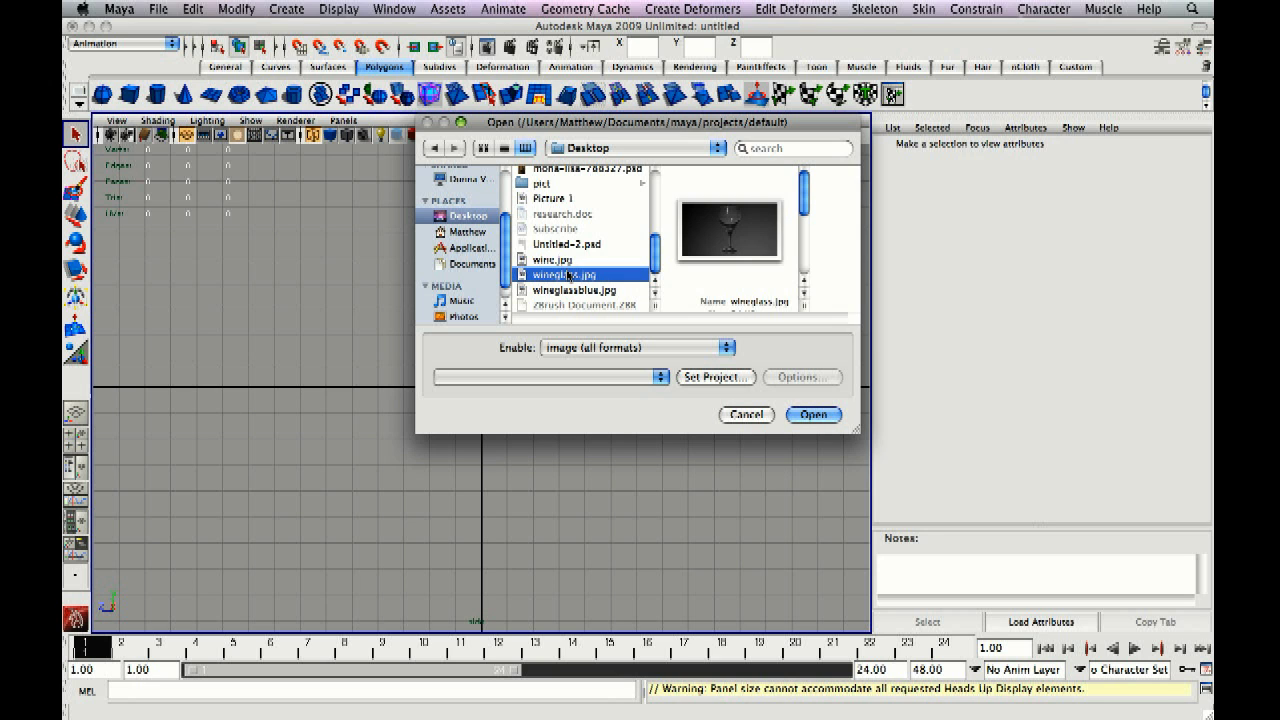
left_click(566, 260)
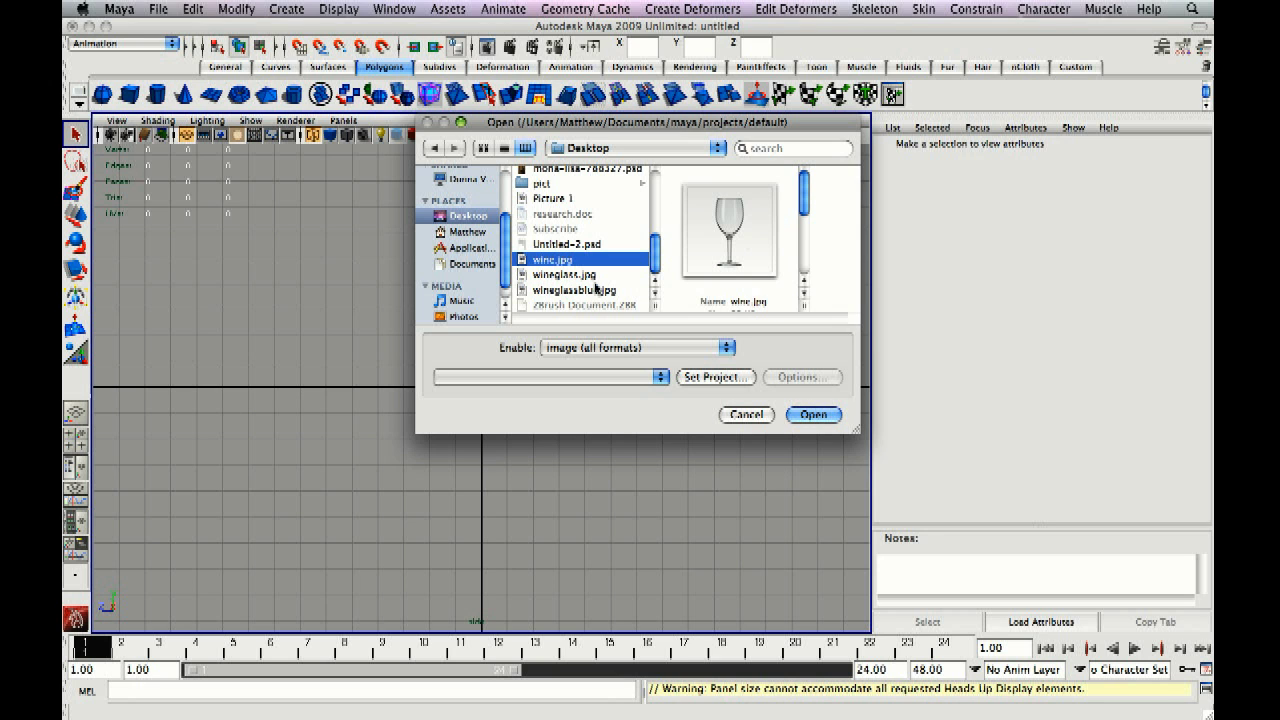
left_click(818, 413)
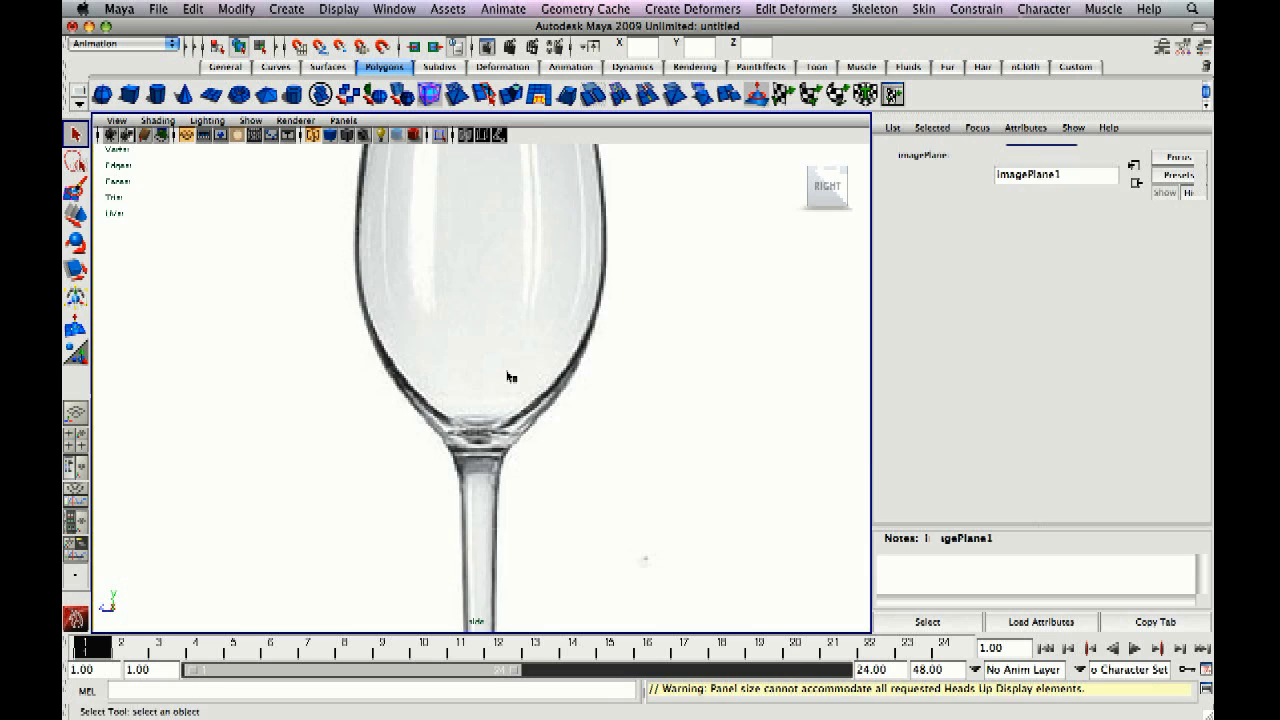
Frame the whole wine glass image plane in the side view and open the Create menu
key("f")
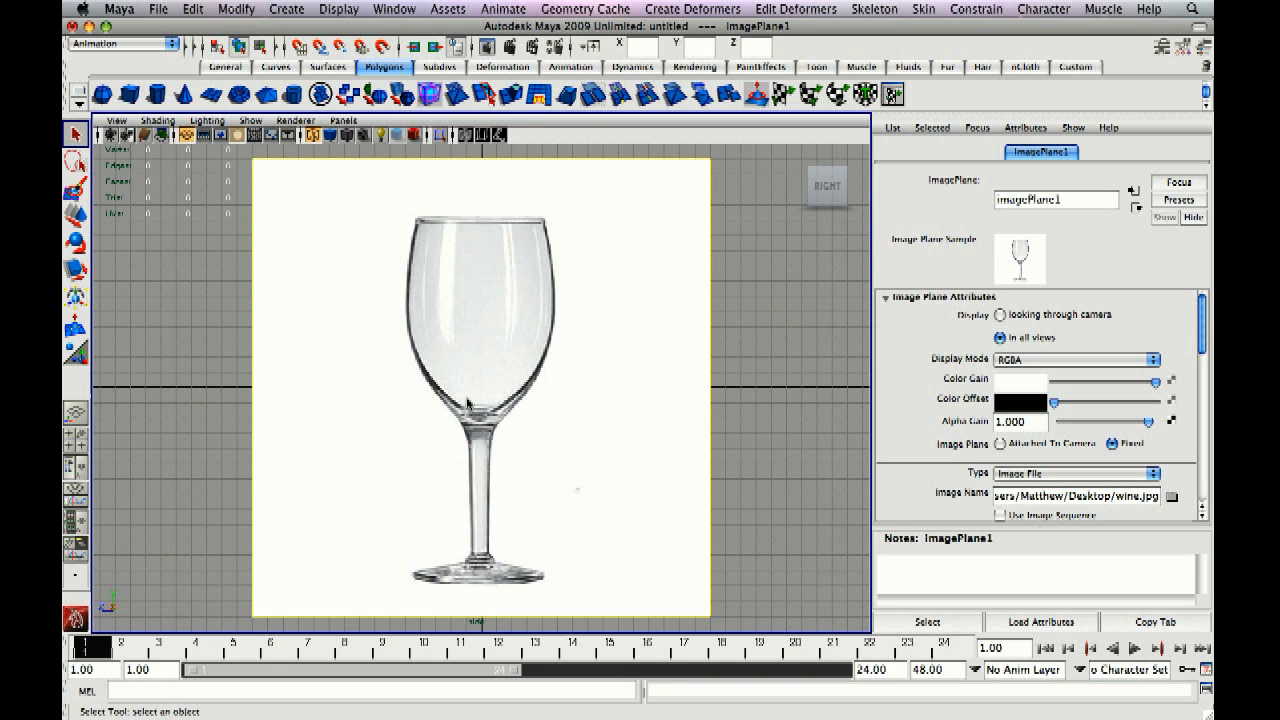
left_click(286, 8)
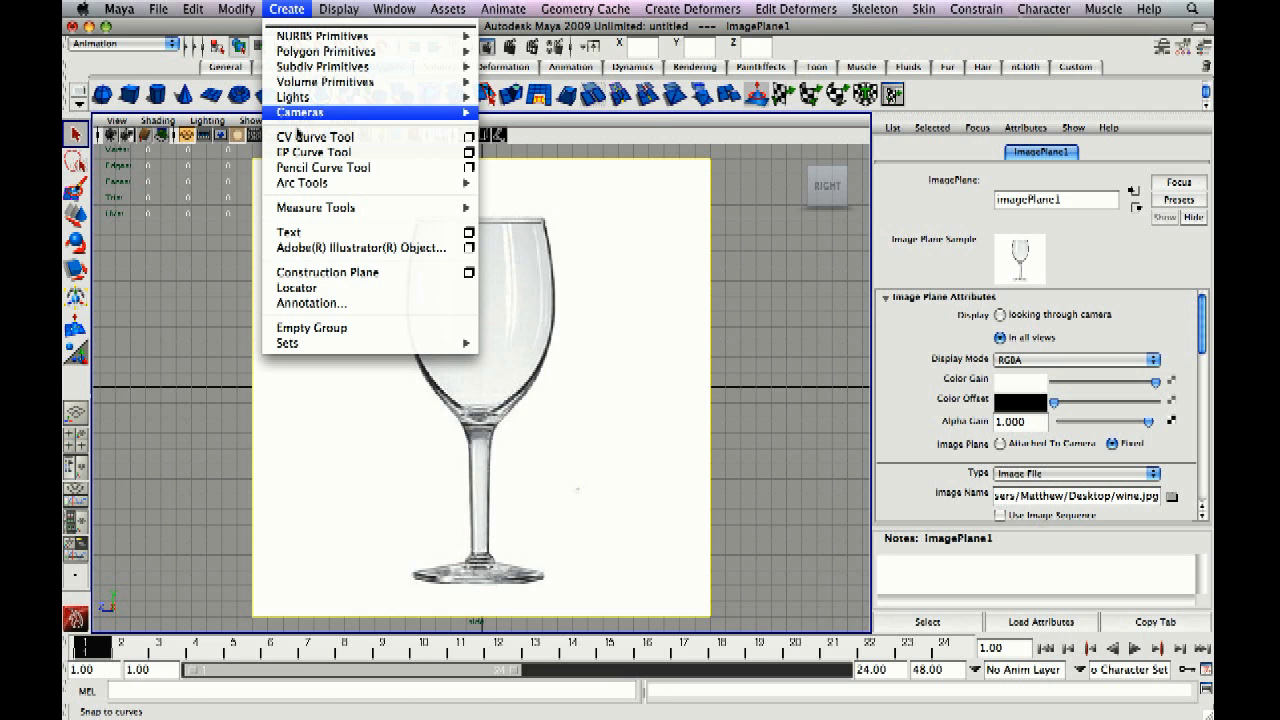
Activate the CV Curve Tool, zoom in on the glass foot, and toggle grid snapping
left_click(298, 137)
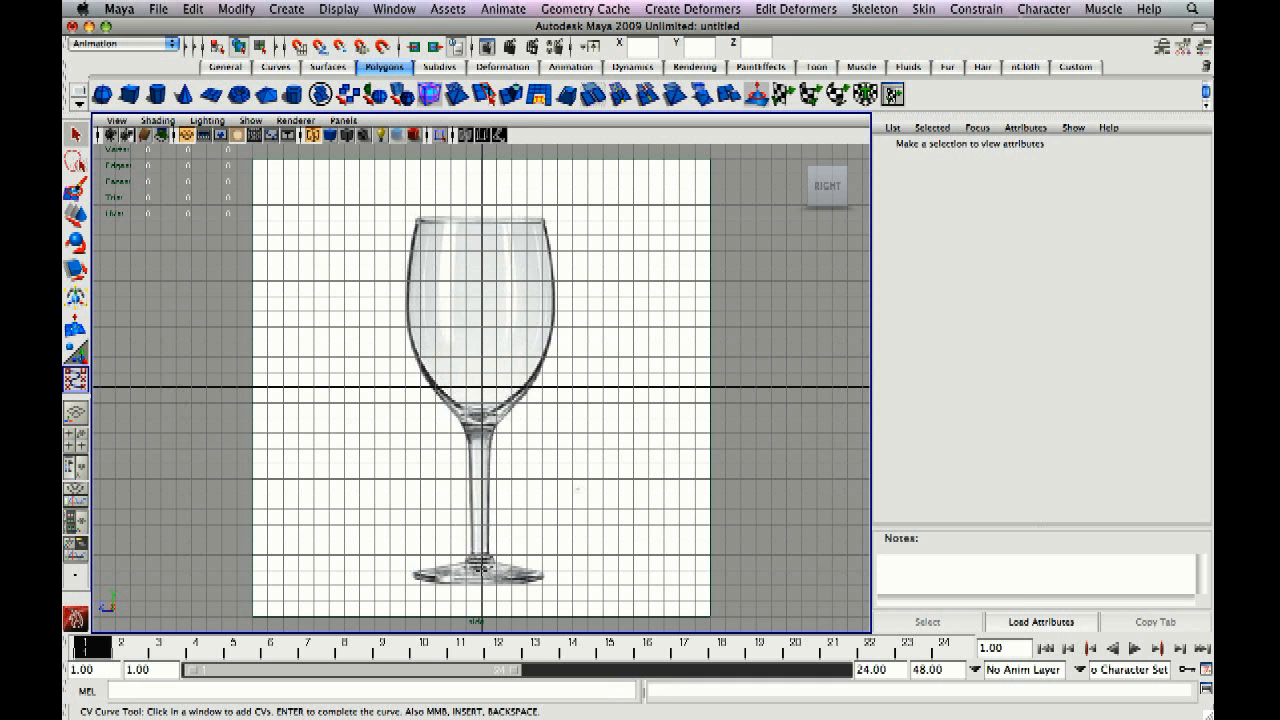
scroll(481, 571, "up", 2)
scroll(481, 571, "up", 3)
scroll(481, 571, "up", 2)
scroll(481, 571, "up", 3)
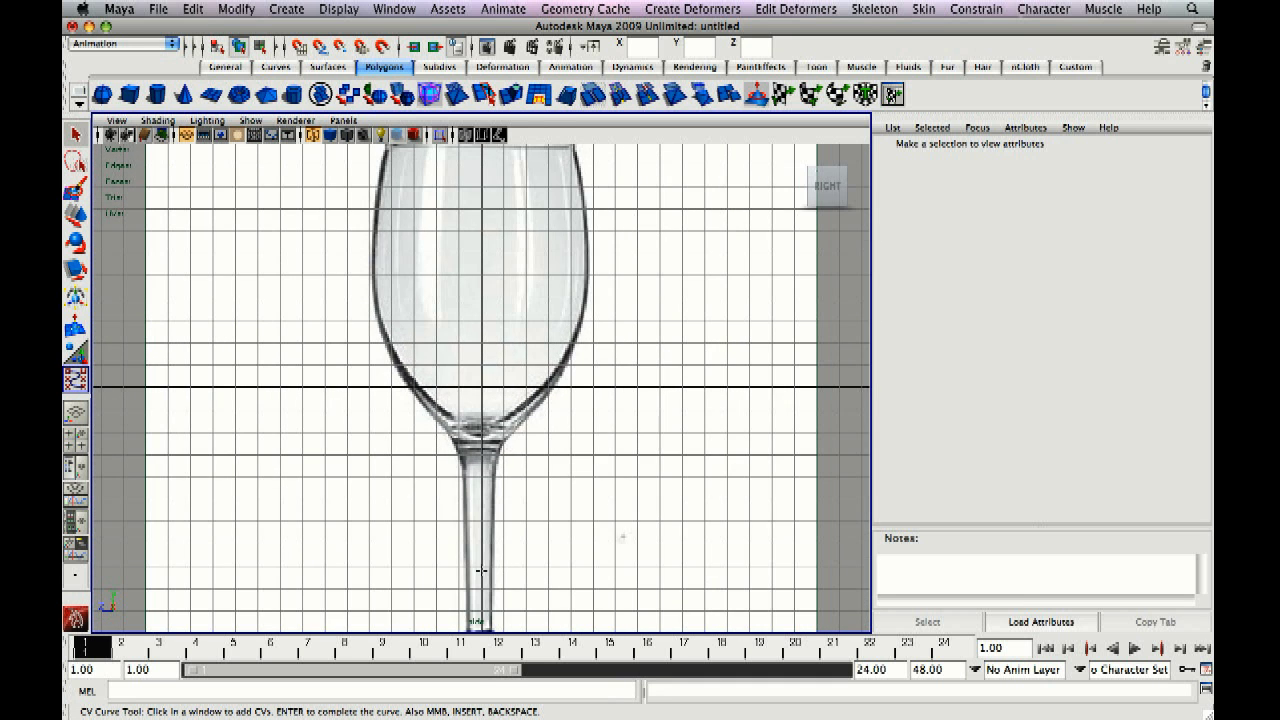
middle_click_drag(481, 571, 510, 420, "alt")
scroll(513, 432, "up", 2)
scroll(513, 432, "up", 2)
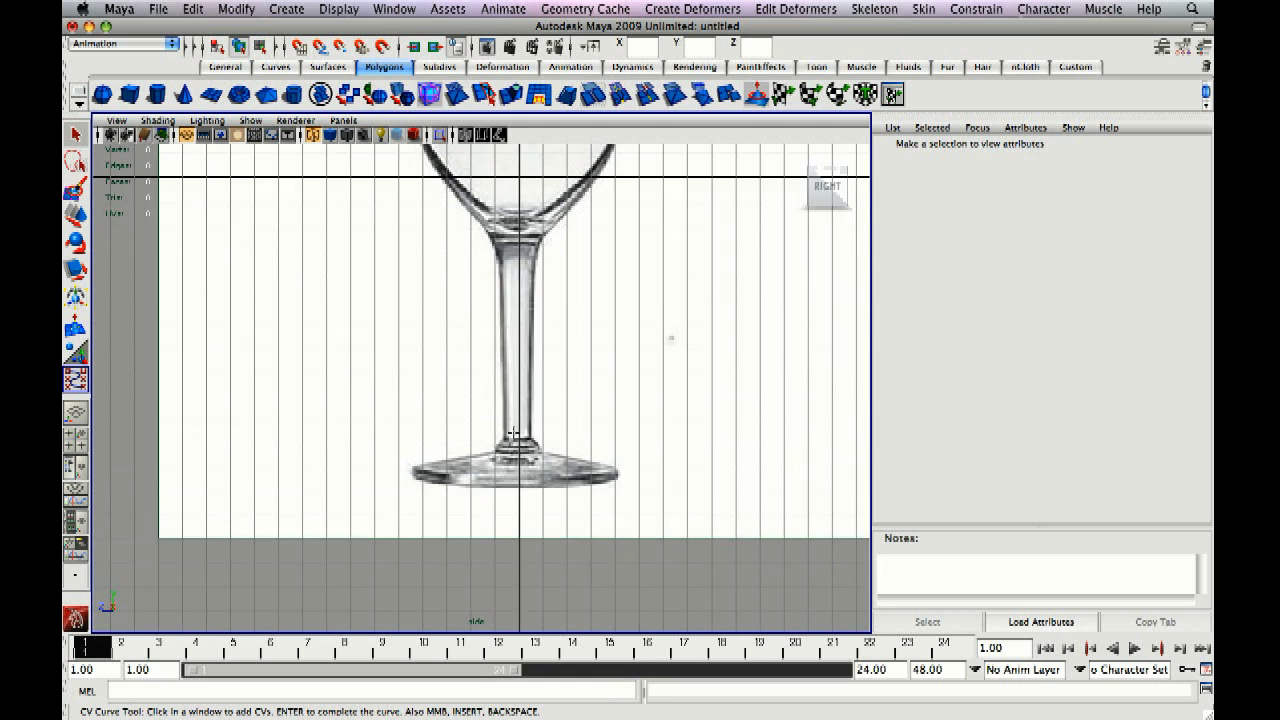
scroll(513, 432, "up", 1)
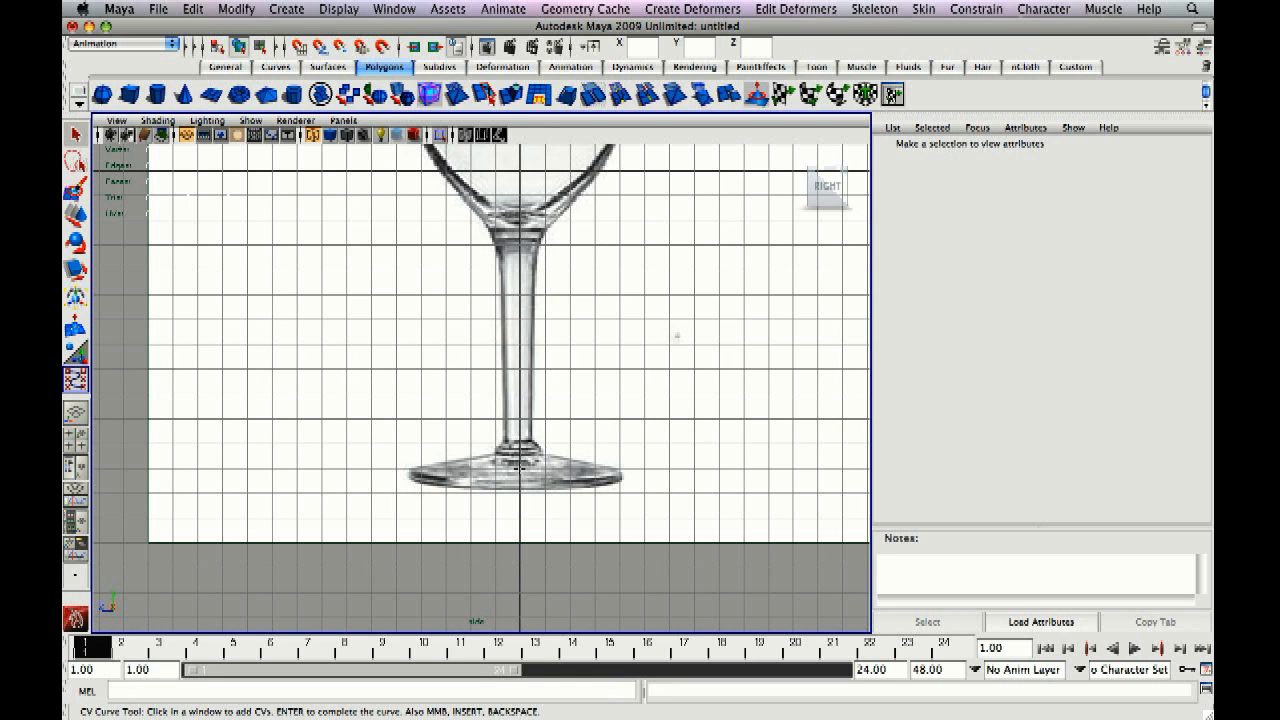
key("x")
Place CVs from the foot's centre out to its right edge and up the stem
left_click(545, 477)
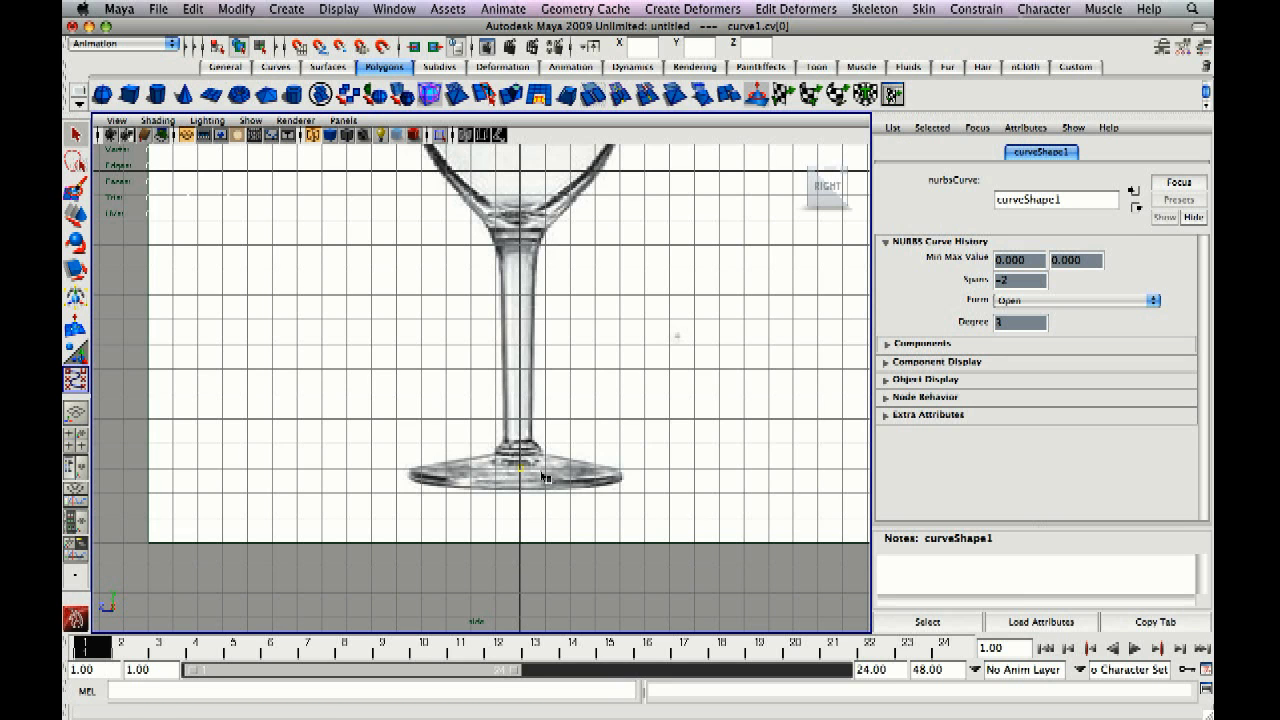
left_click(545, 477)
left_click(563, 479)
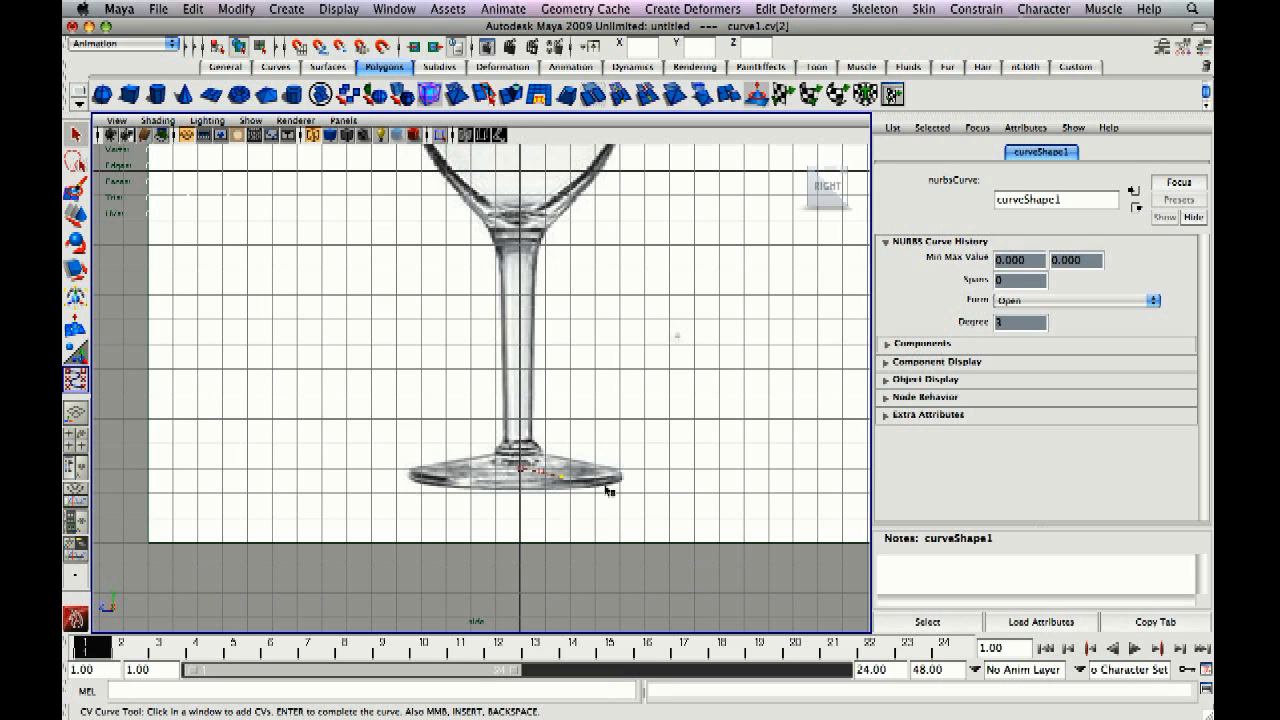
left_click(611, 481)
left_click(620, 470)
left_click(584, 463)
left_click(540, 450)
left_click(533, 435)
left_click(536, 334)
left_click(534, 292)
left_click(541, 250)
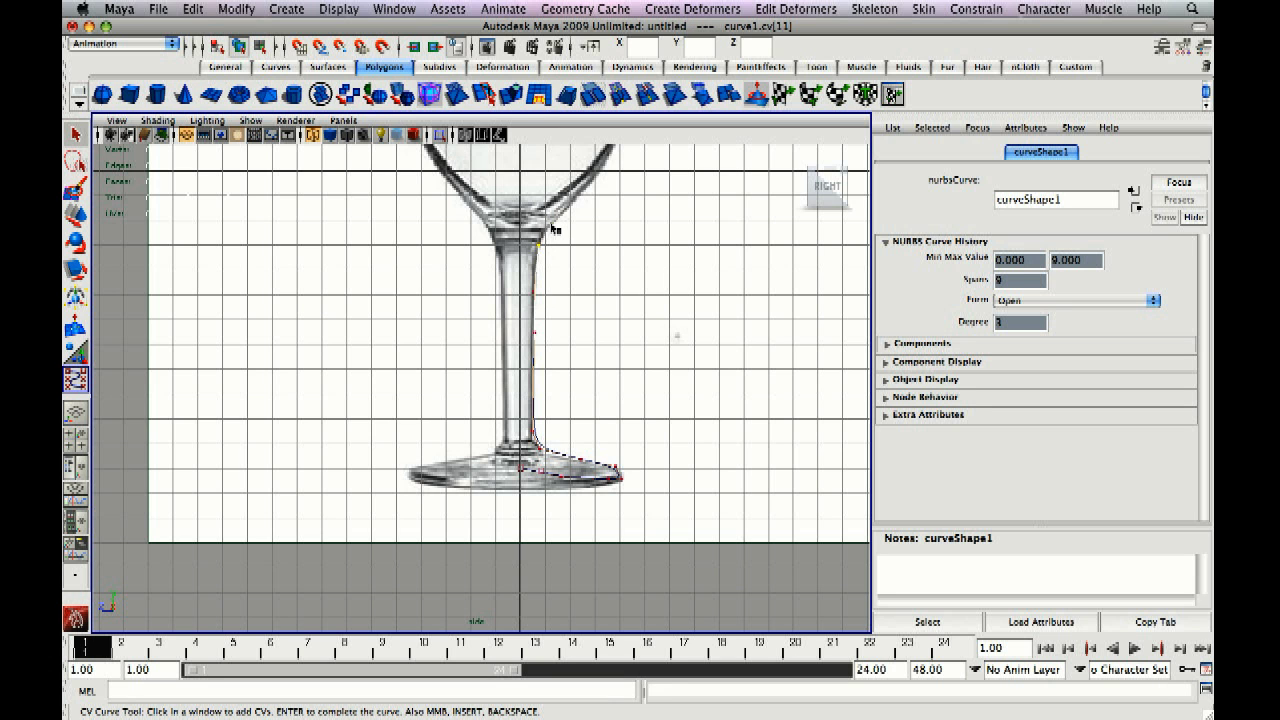
Continue the curve from the stem top up the bowl's right edge, undoing misplaced points
left_click(550, 227)
scroll(601, 232, "down", 2)
mouse_move(605, 232)
middle_mouse_down("alt")
mouse_move(557, 514)
mouse_move(543, 496)
middle_mouse_up("alt")
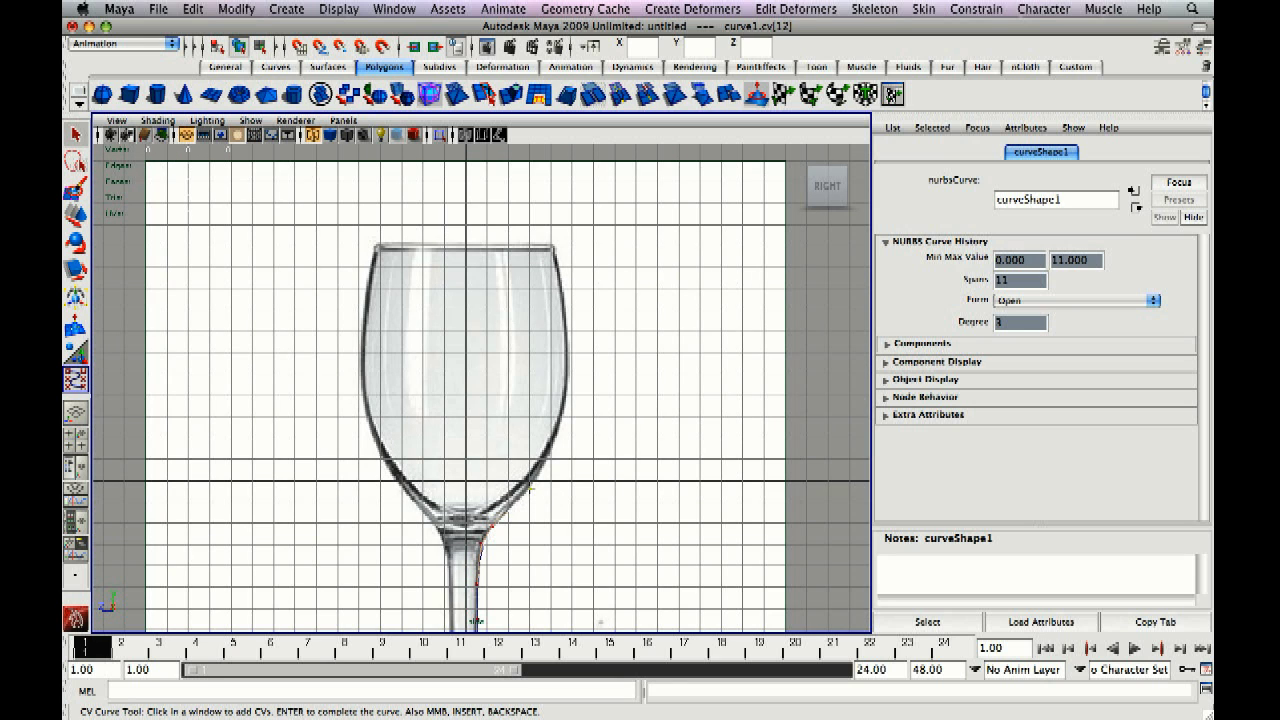
left_click(552, 457)
key("z")
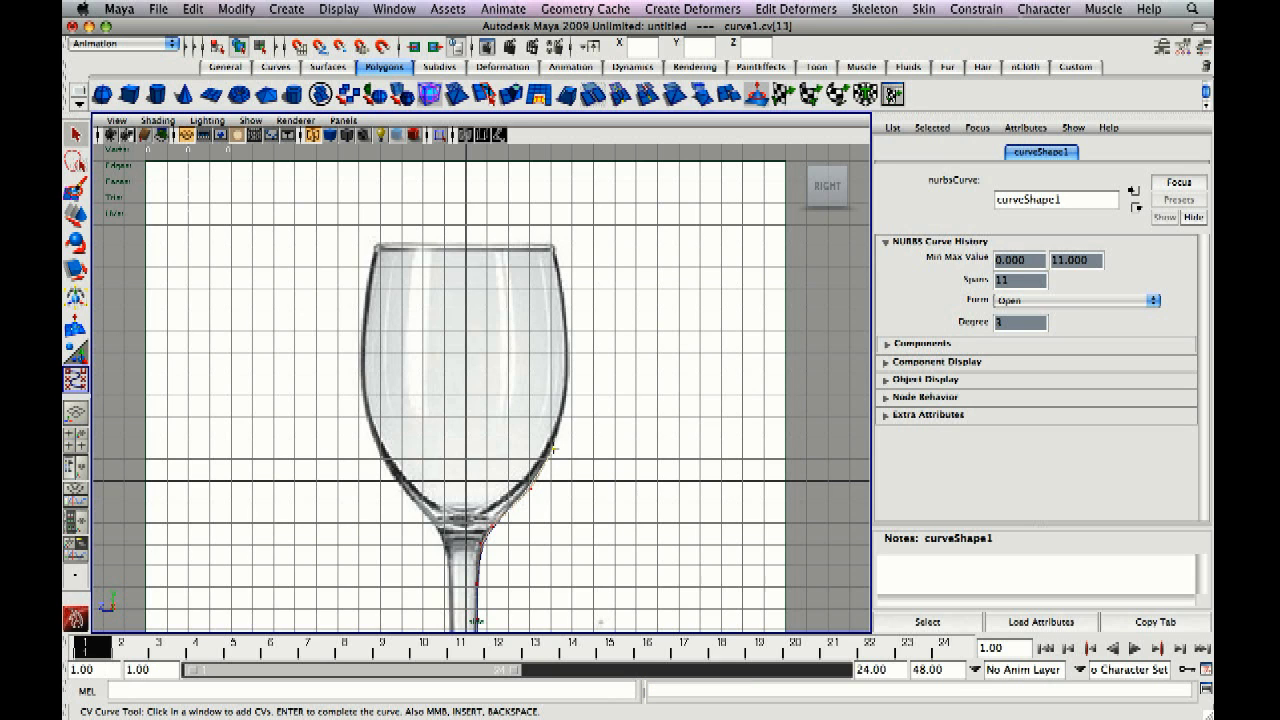
left_click(551, 449)
left_click(564, 421)
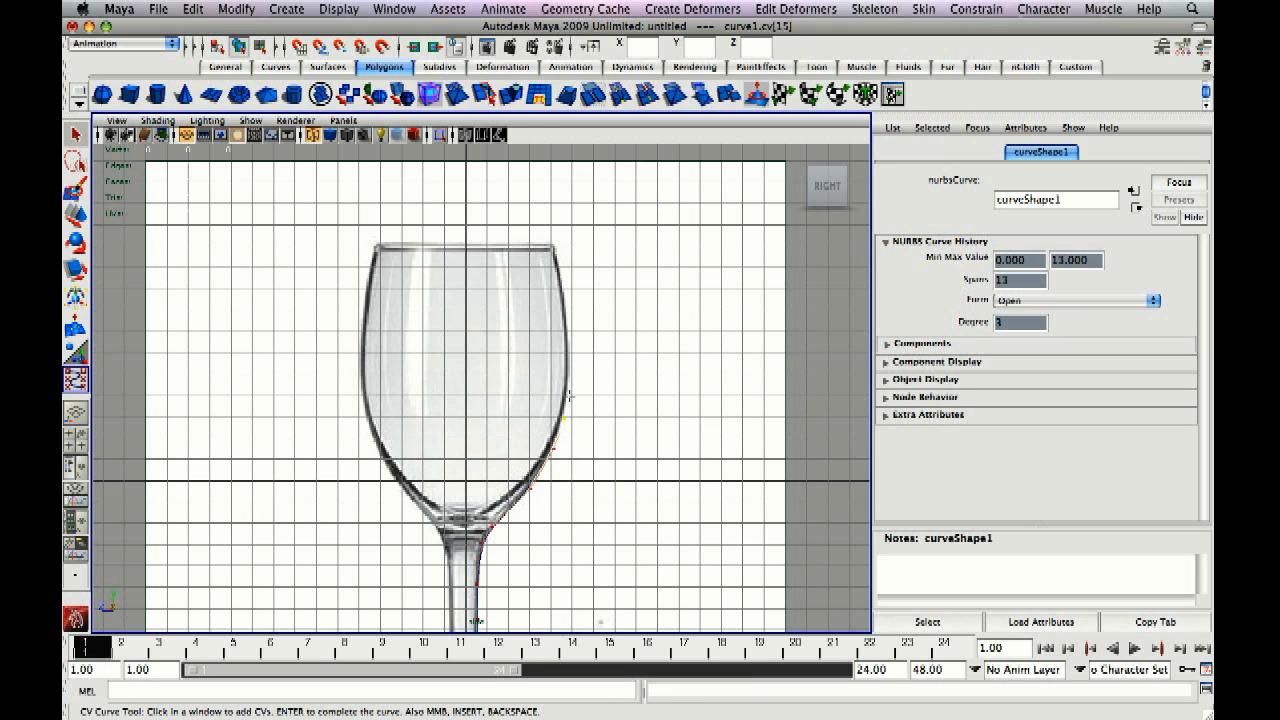
left_click(572, 380)
key("ctrl+z")
left_click(567, 380)
left_click(570, 353)
left_click(570, 320)
key("z")
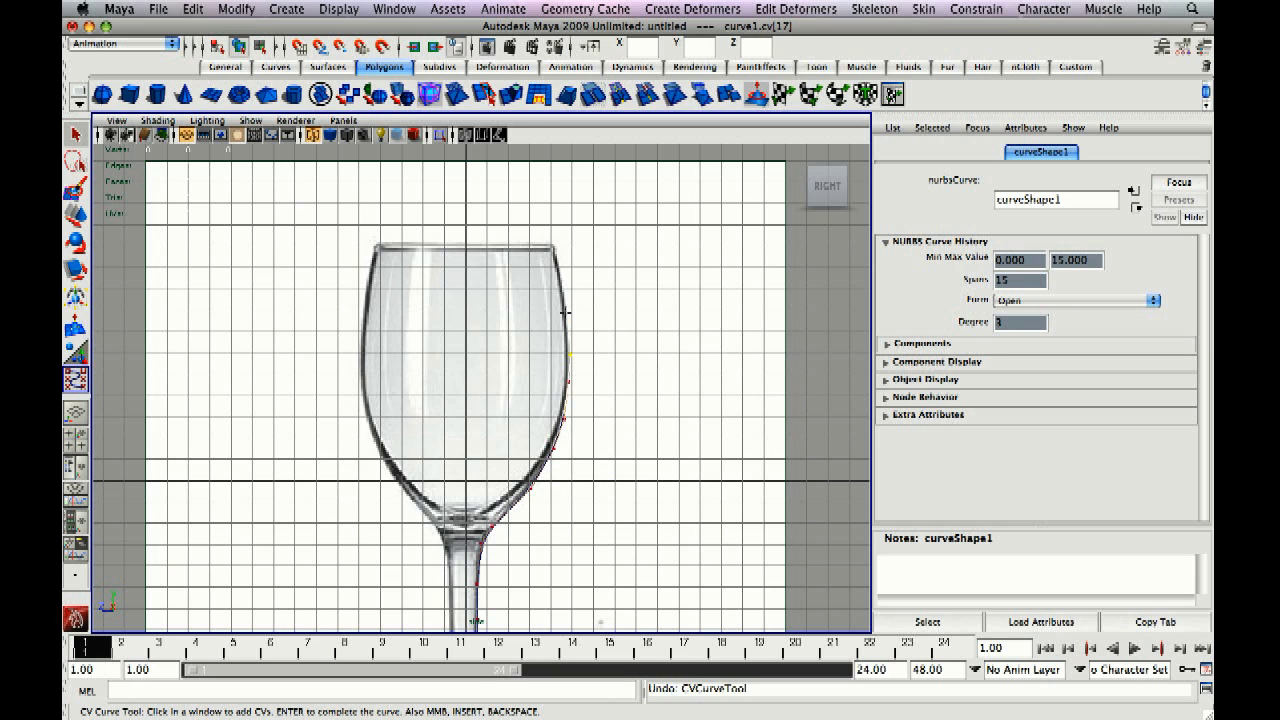
left_click(566, 304)
left_click(563, 296)
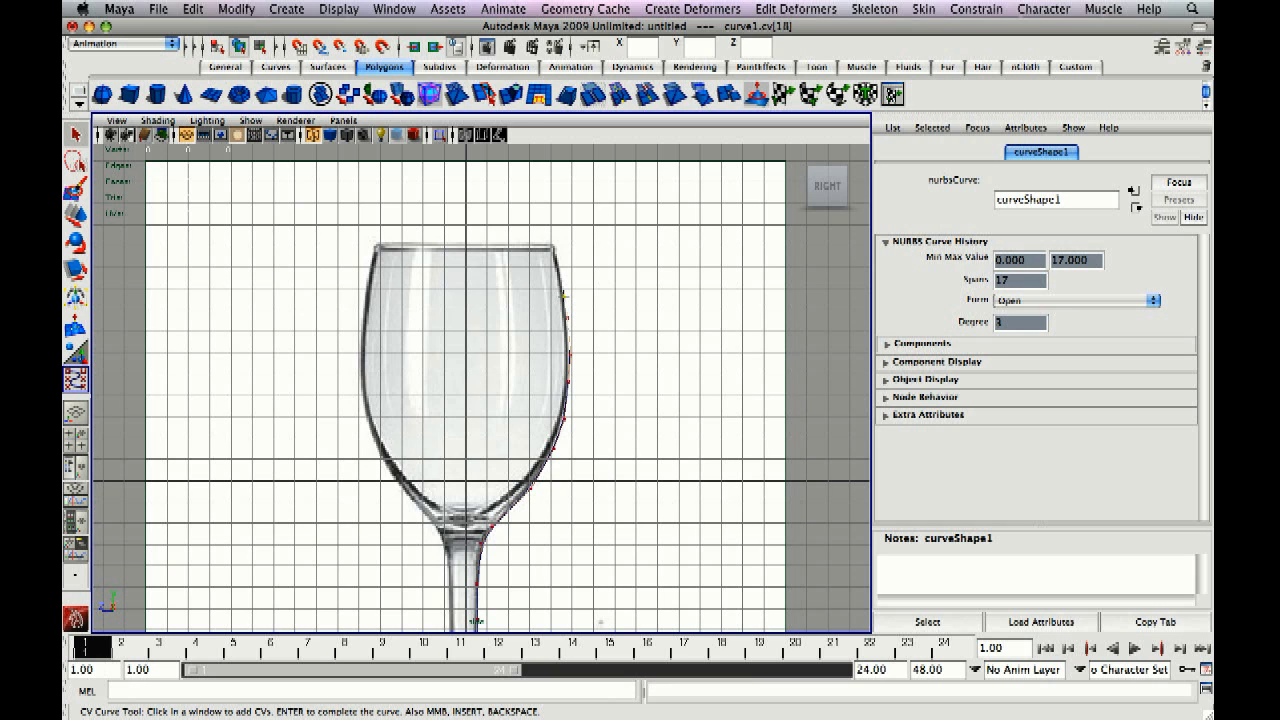
Add CVs at the rim and back down the bowl edge, then finish the curve
middle_click_drag(557, 241, 556, 255)
left_click(554, 246)
left_click(550, 244)
left_click(551, 246)
left_click(562, 306)
left_click(562, 341)
left_click(562, 375)
left_click(531, 466)
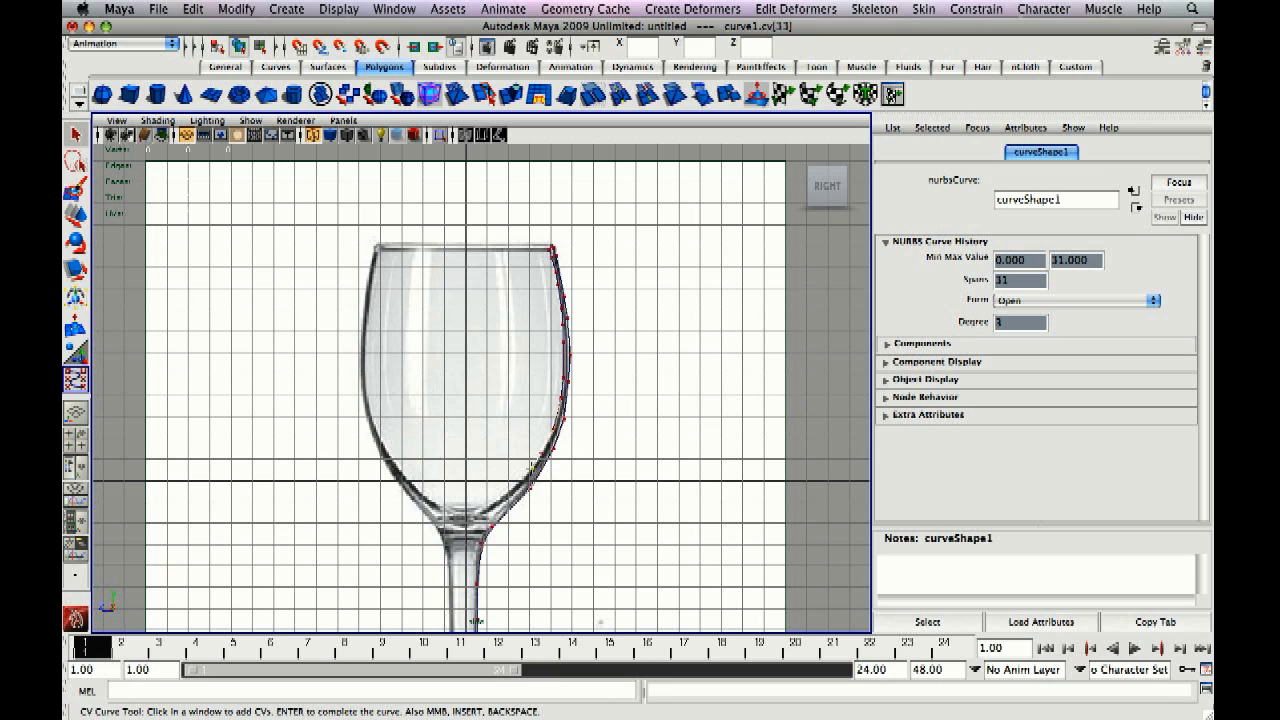
left_click(508, 490)
left_click(488, 502)
key("q")
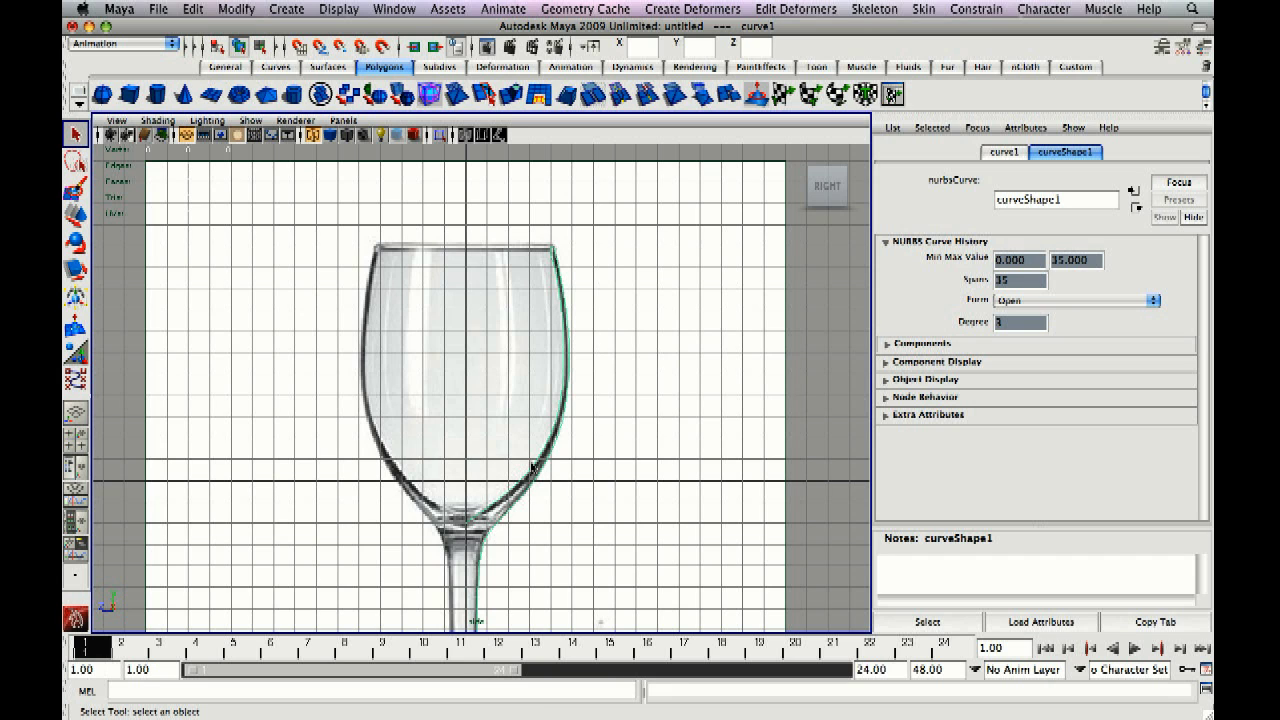
Nudge the bowl-stem junction CV up along the glass outline, then return to object mode
right_click(534, 456)
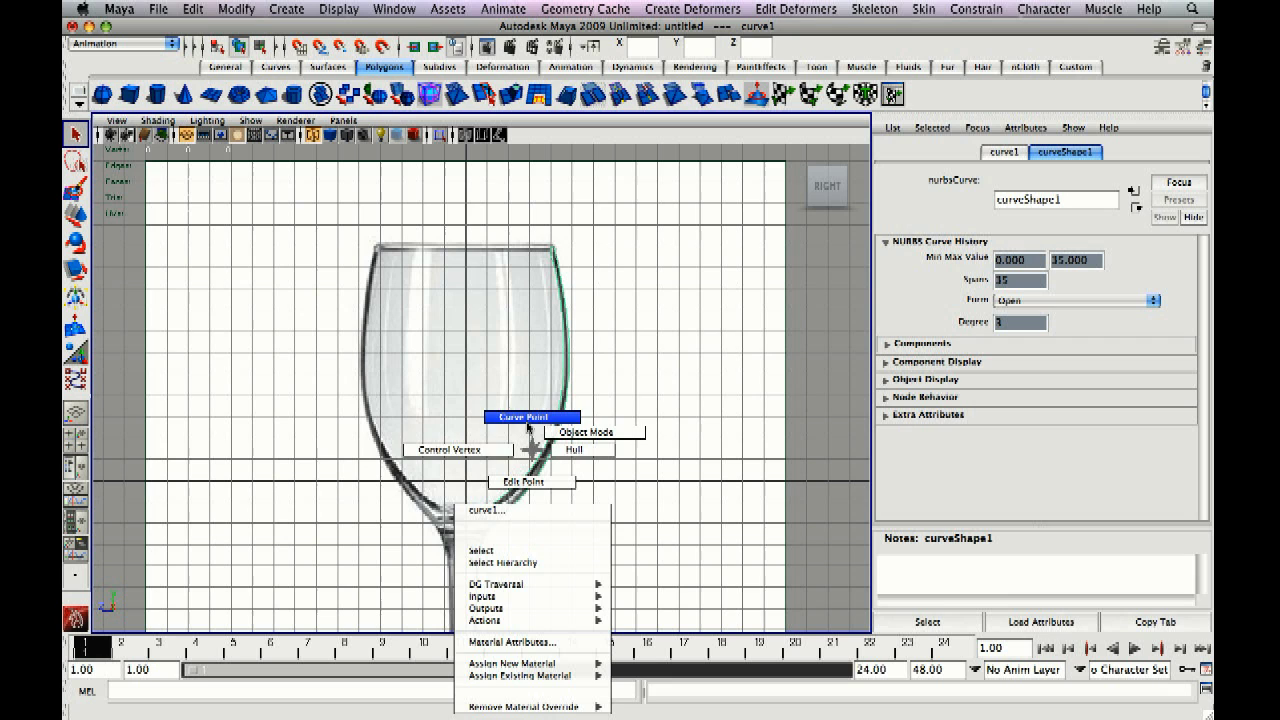
left_click(479, 456)
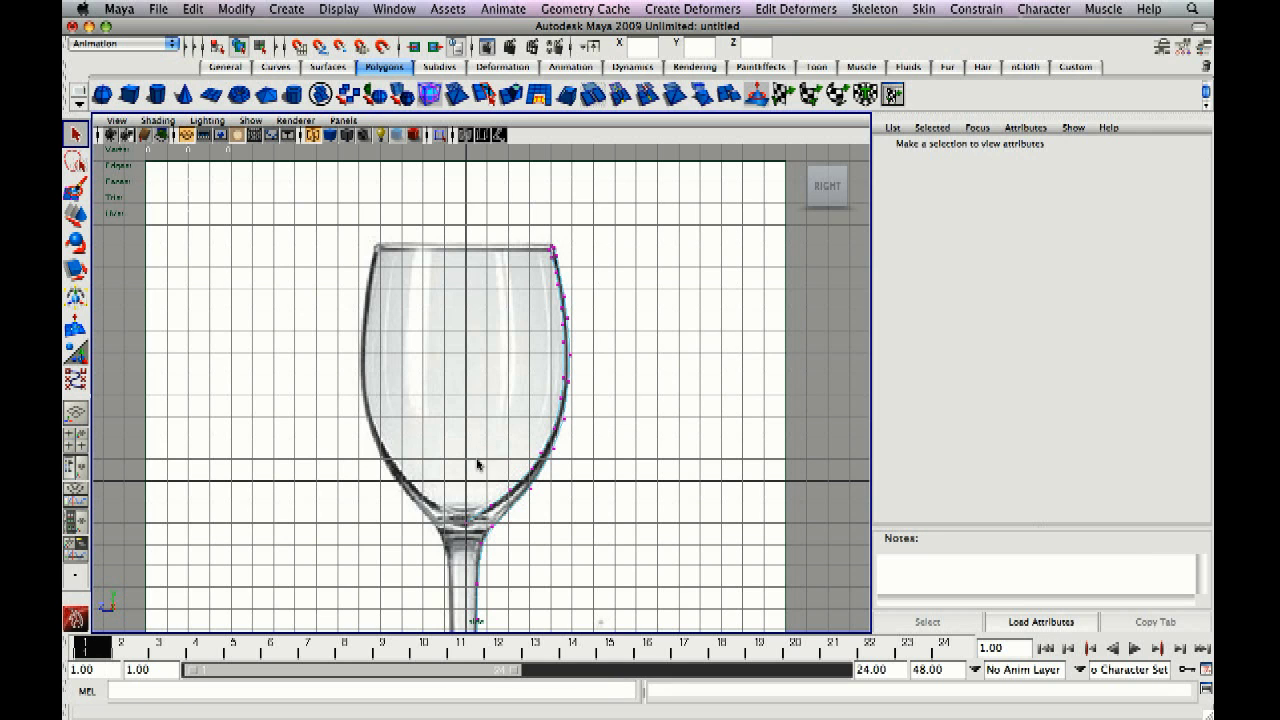
left_click(467, 523)
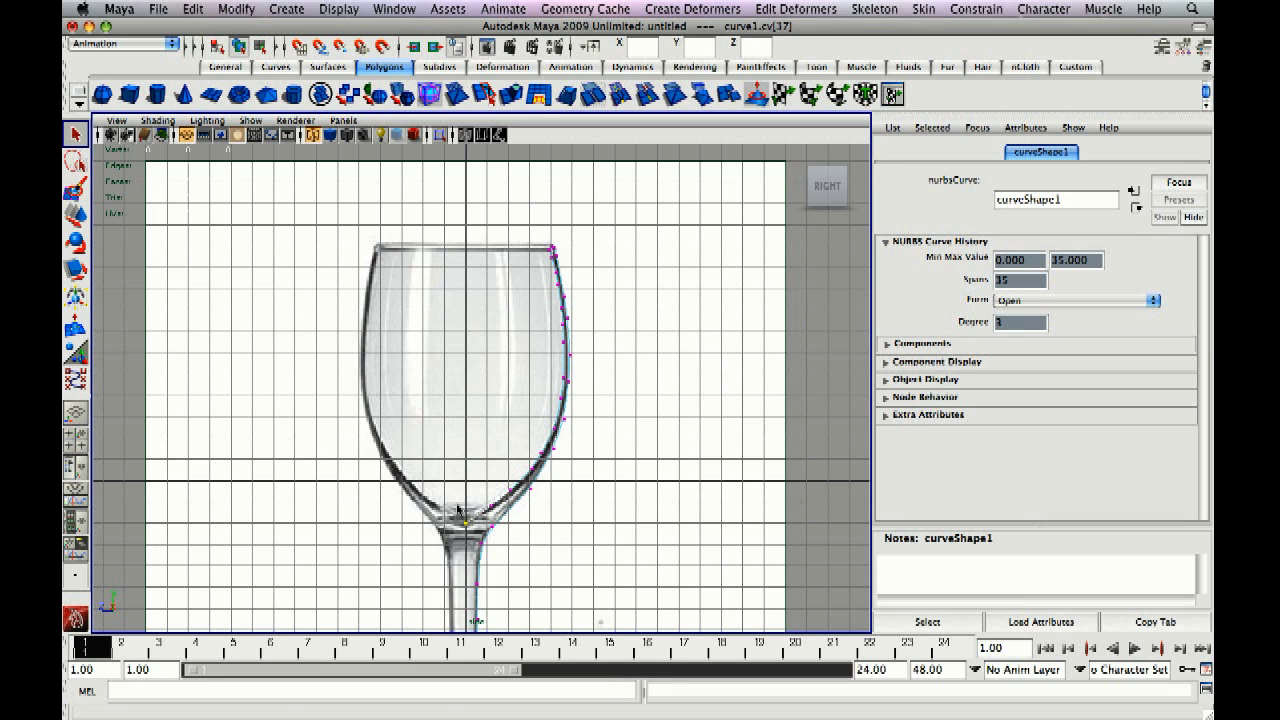
key("w")
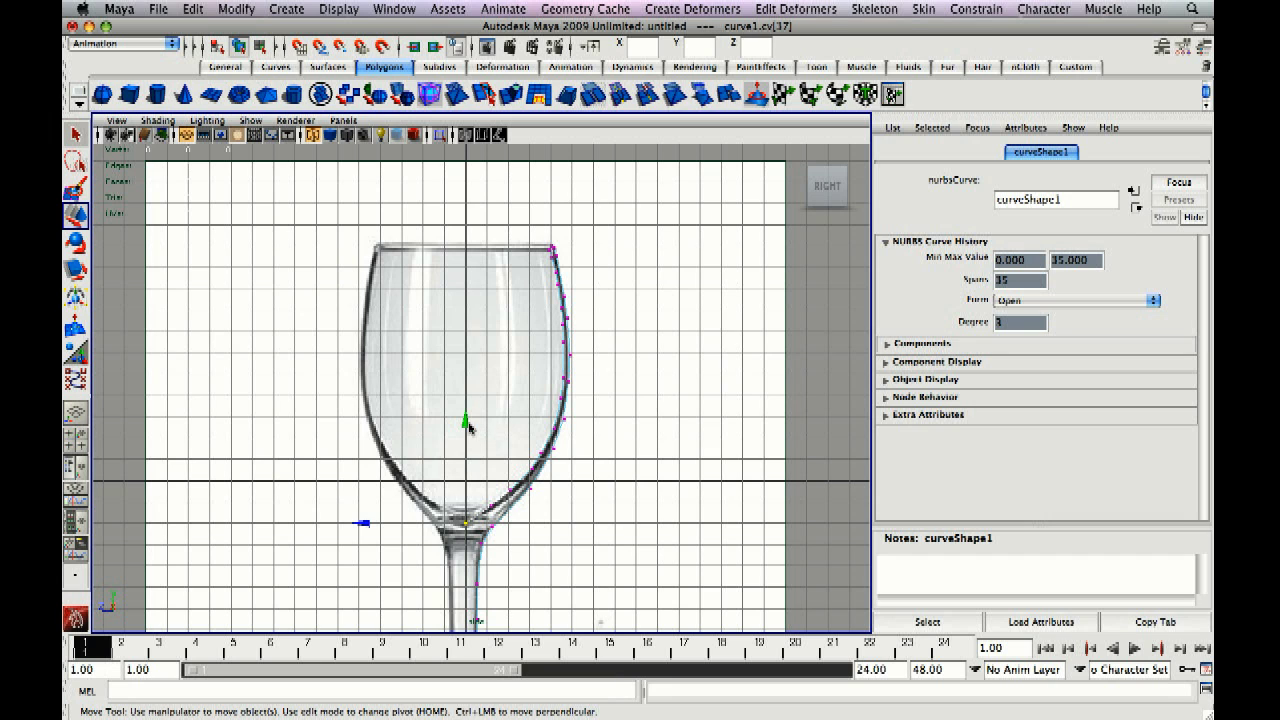
left_click_drag(468, 427, 470, 410)
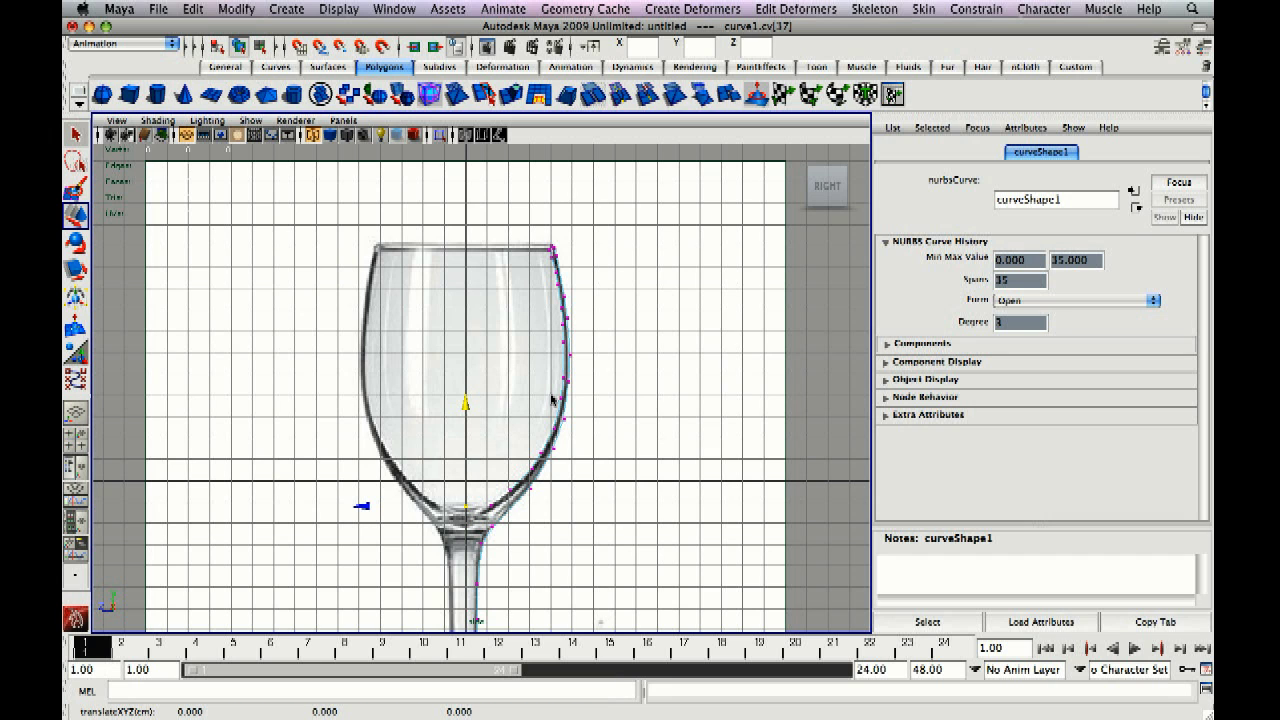
right_click_drag(564, 297, 600, 278)
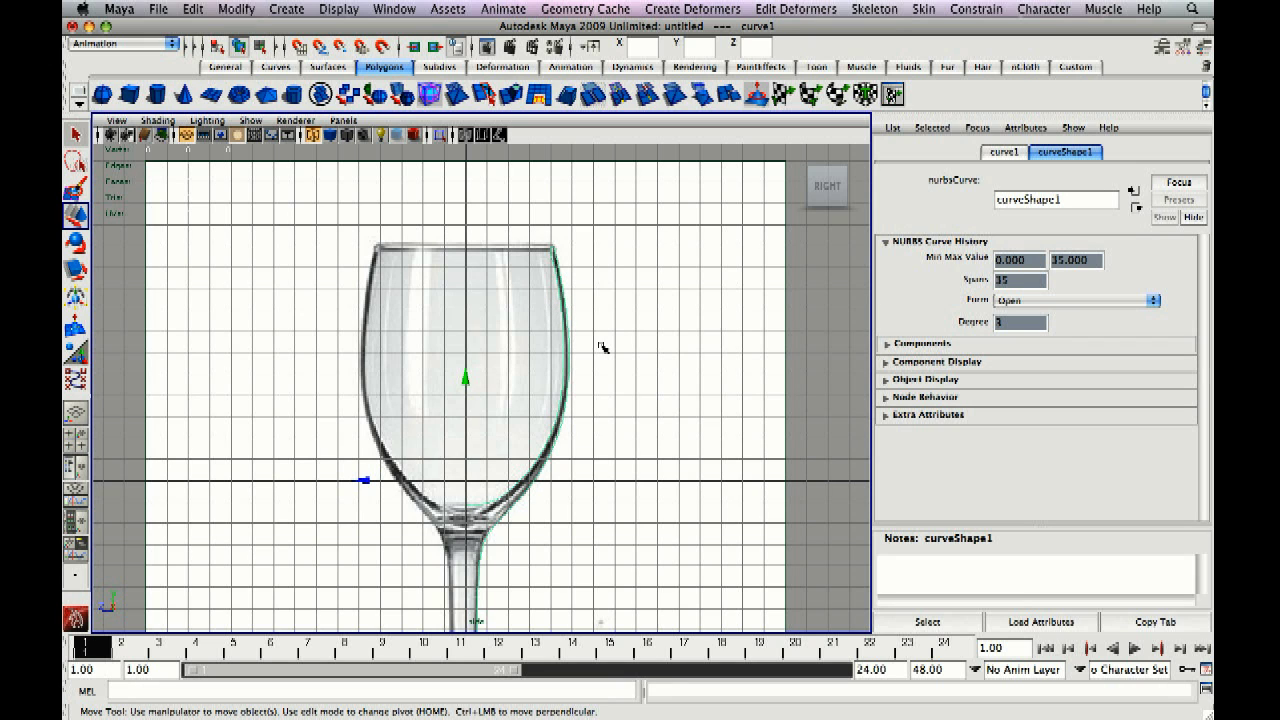
Select and hide the wine glass image plane, then switch to the perspective view
key("space")
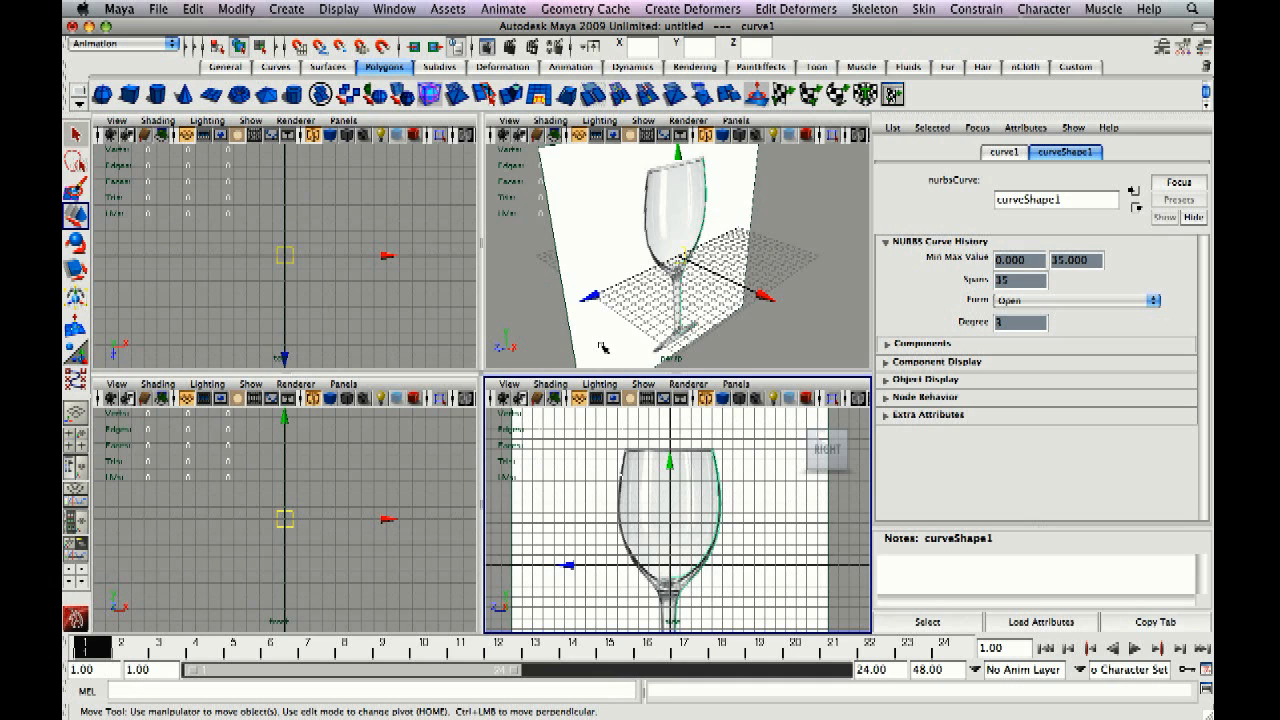
key("space")
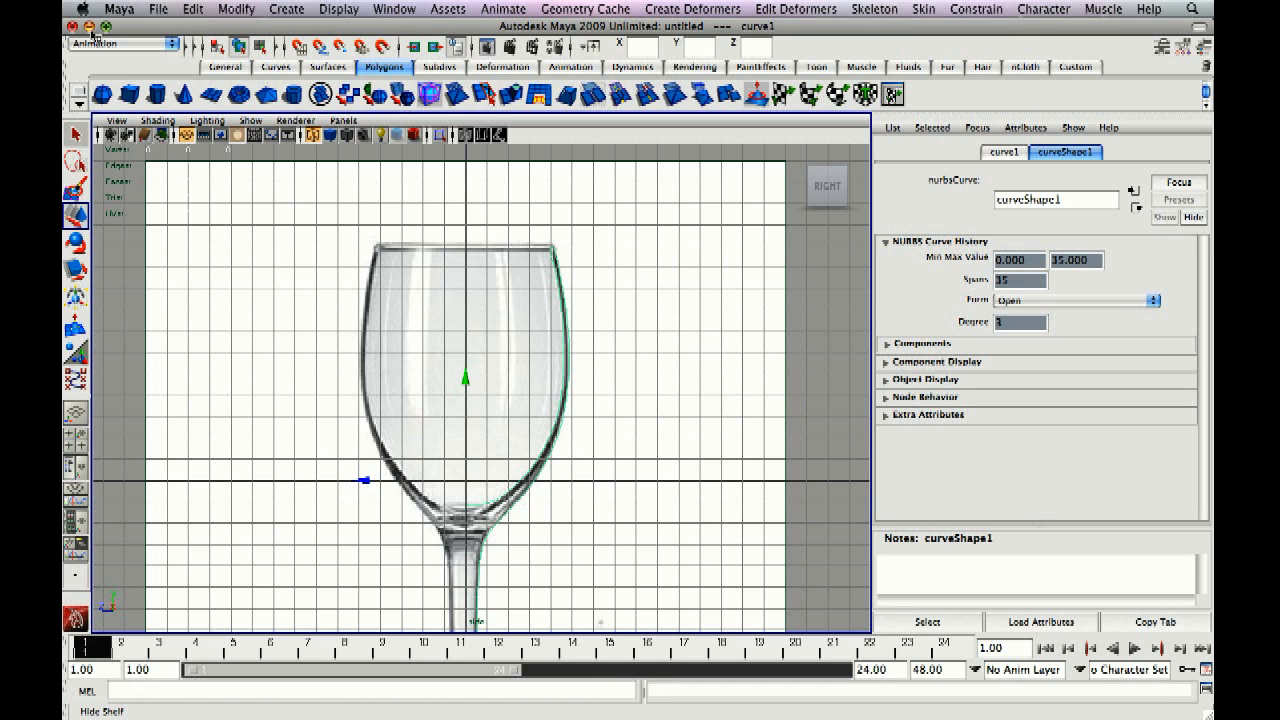
left_click(116, 120)
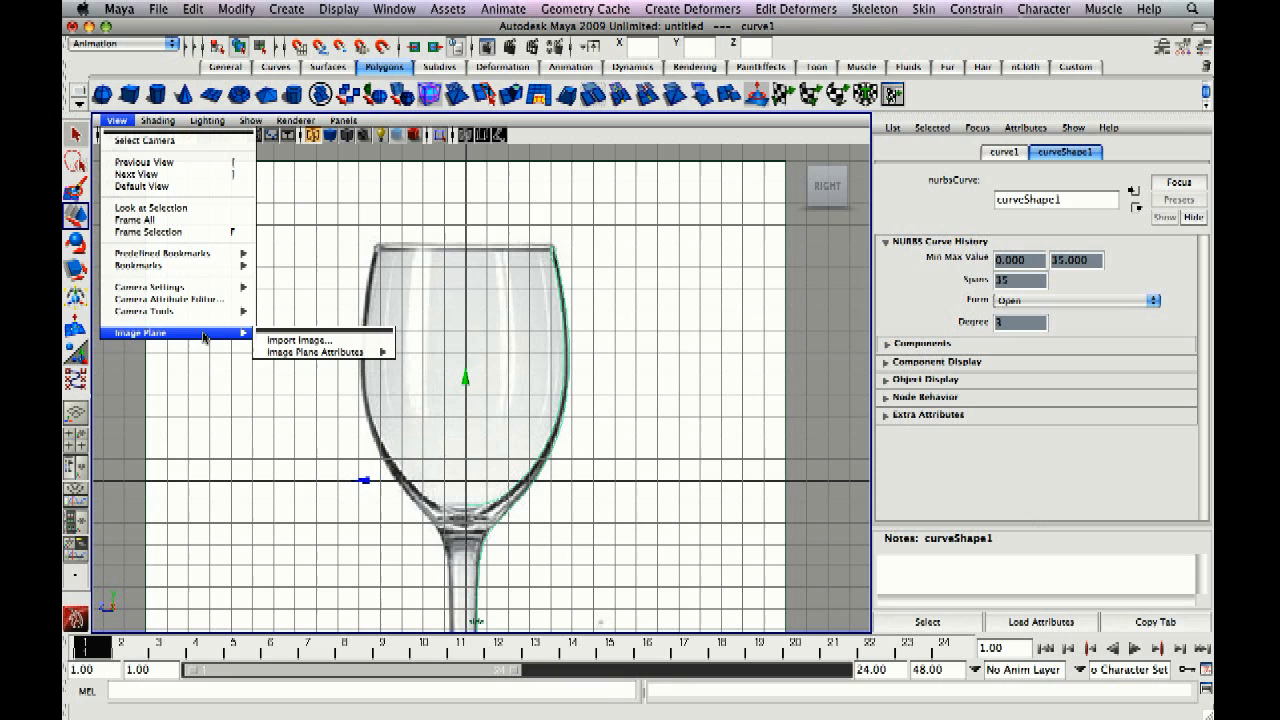
mouse_move(314, 352)
left_click(432, 351)
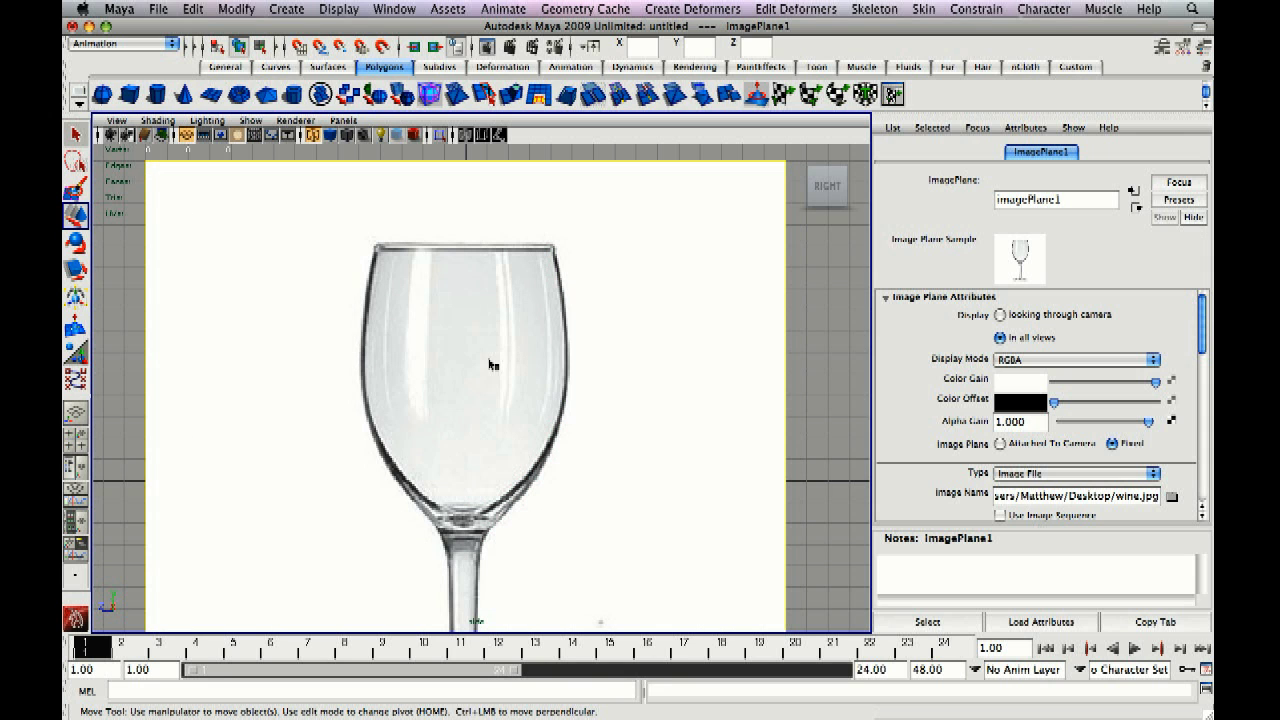
key("Delete")
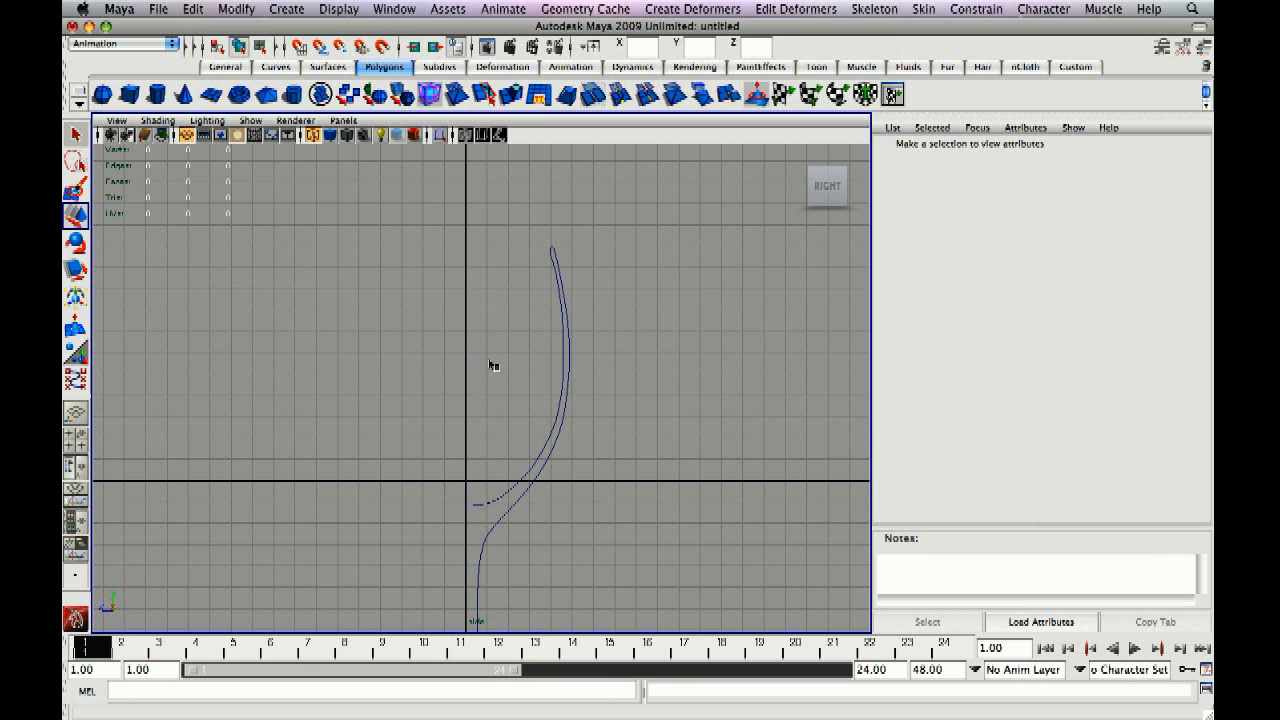
key("space")
key("space")
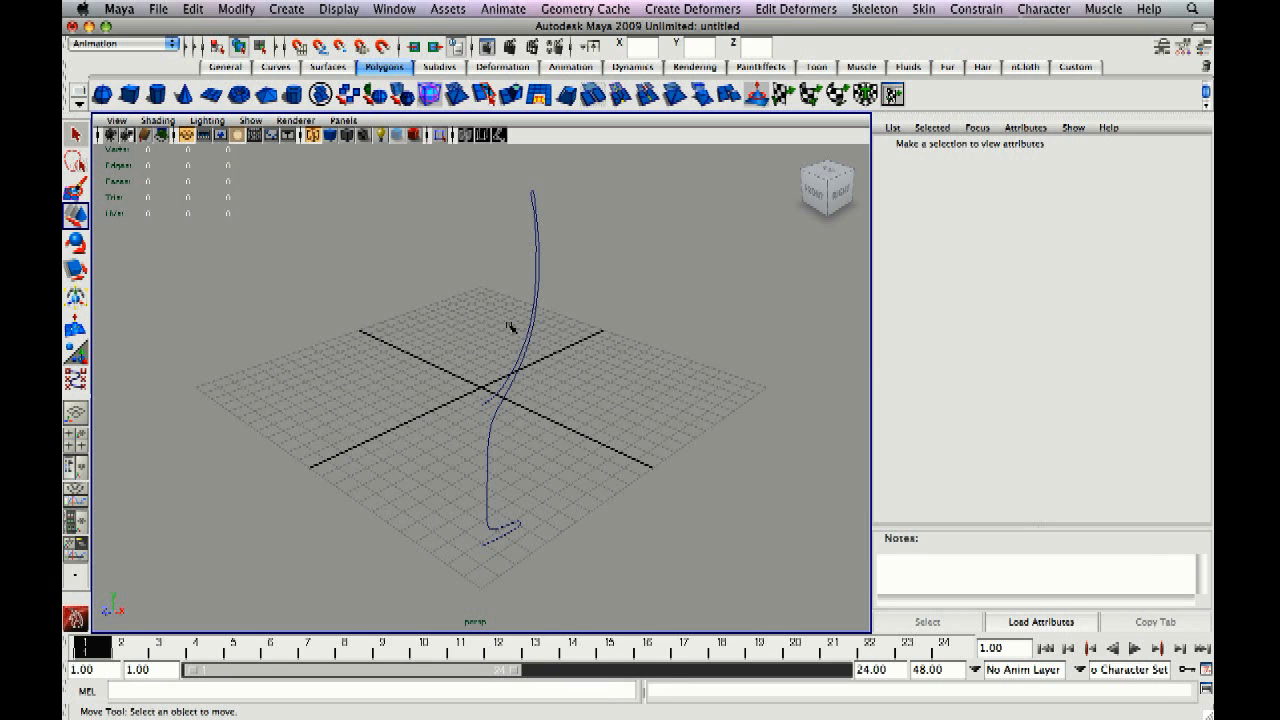
Select the profile curve, switch the menu set from Animation to Surfaces, and open Surfaces
left_click_drag(527, 362, 548, 387)
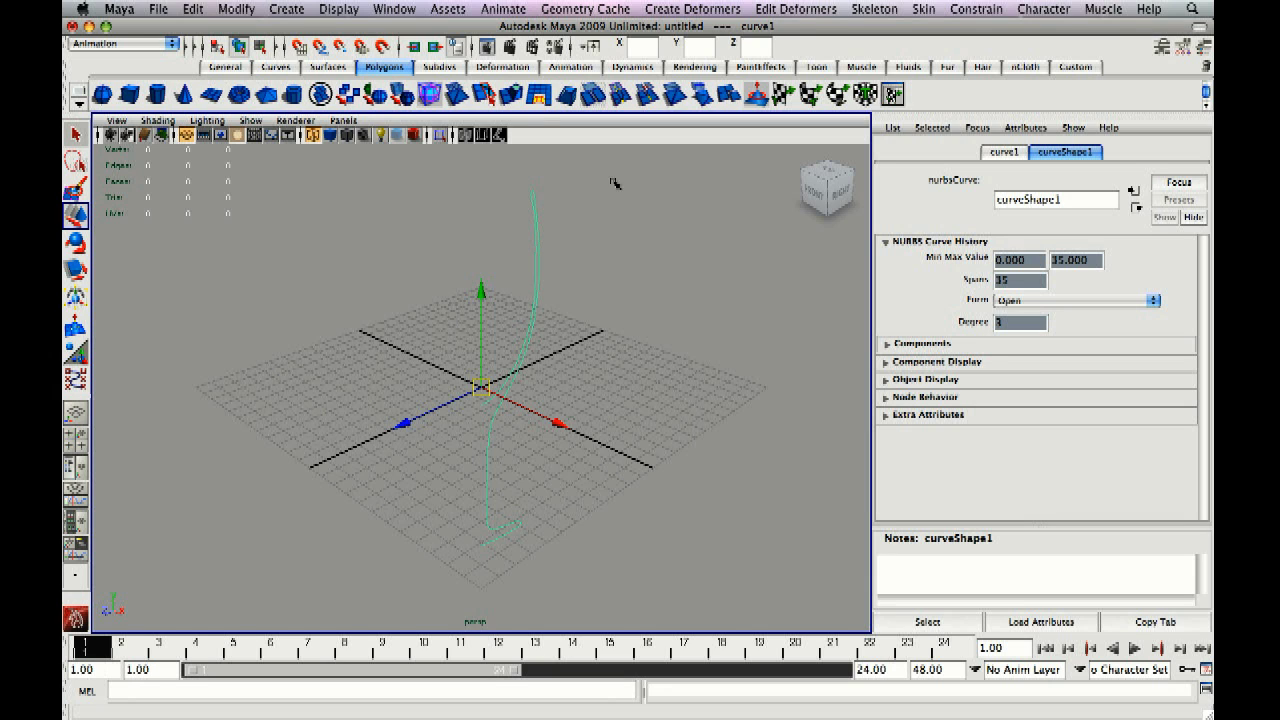
left_click(136, 45)
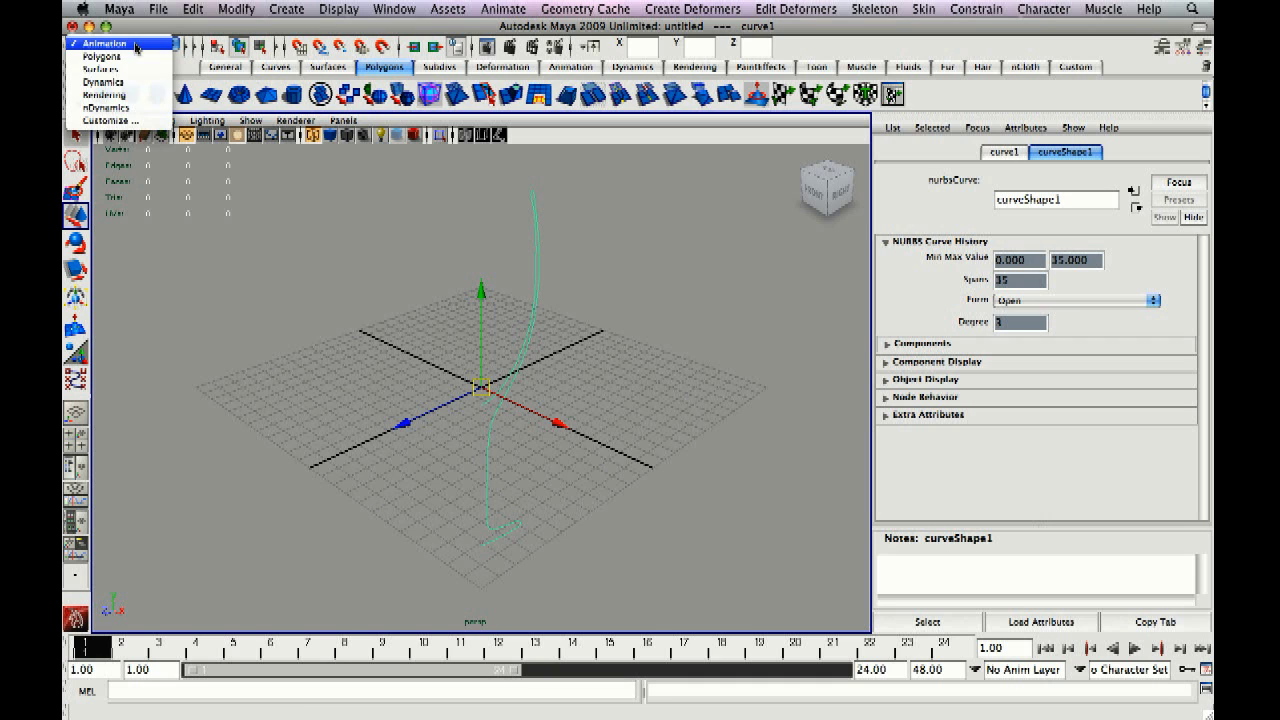
left_click(113, 70)
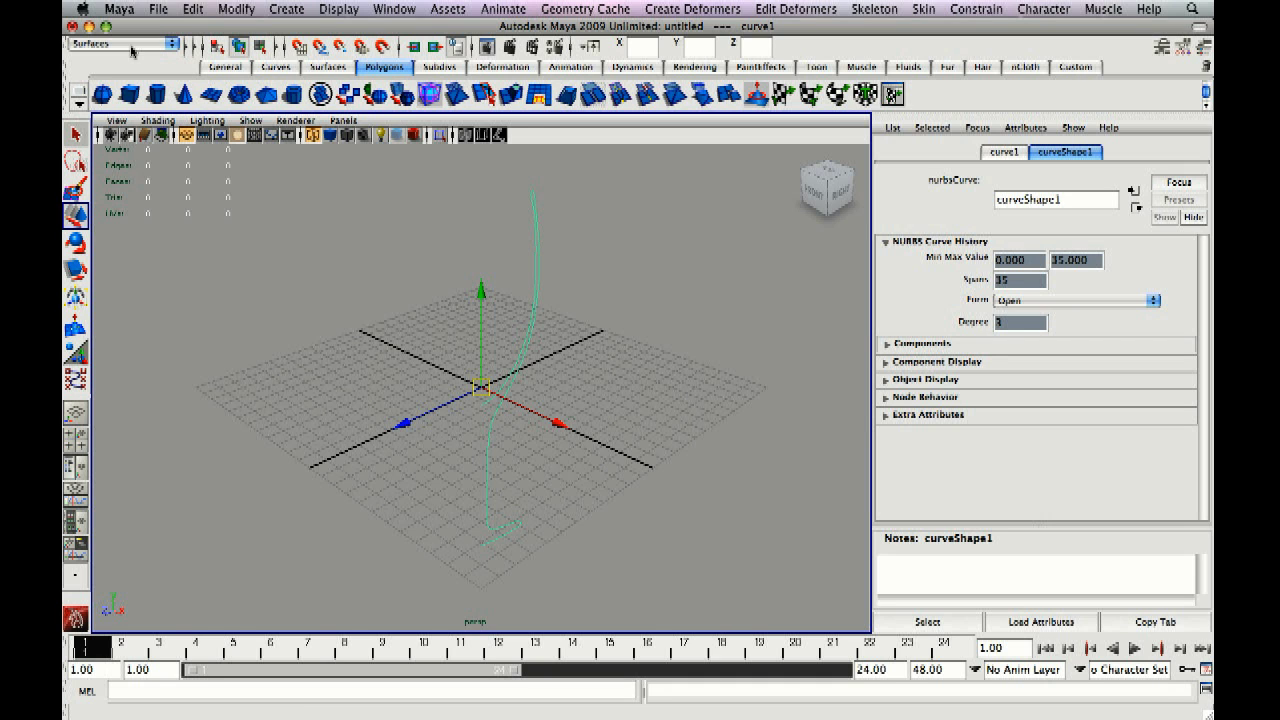
left_click(637, 9)
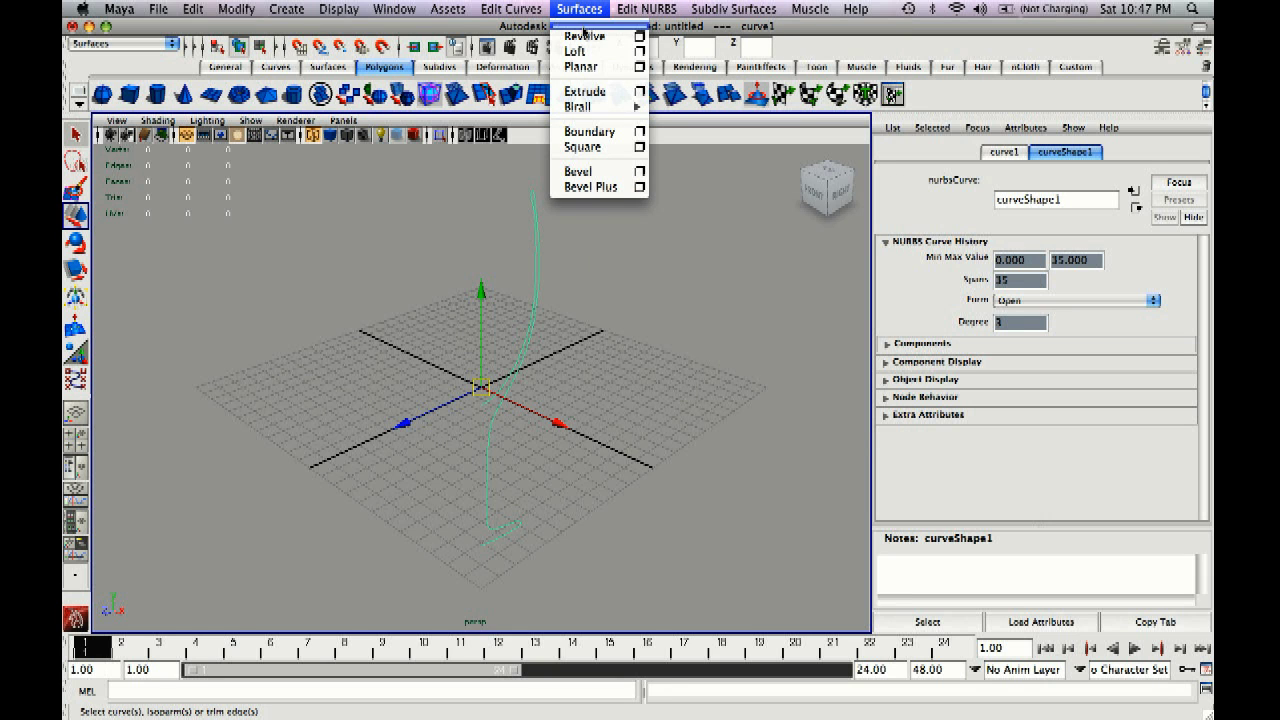
Revolve the curve 360° into revolve1, resetting the Revolve options to defaults
left_click(586, 40)
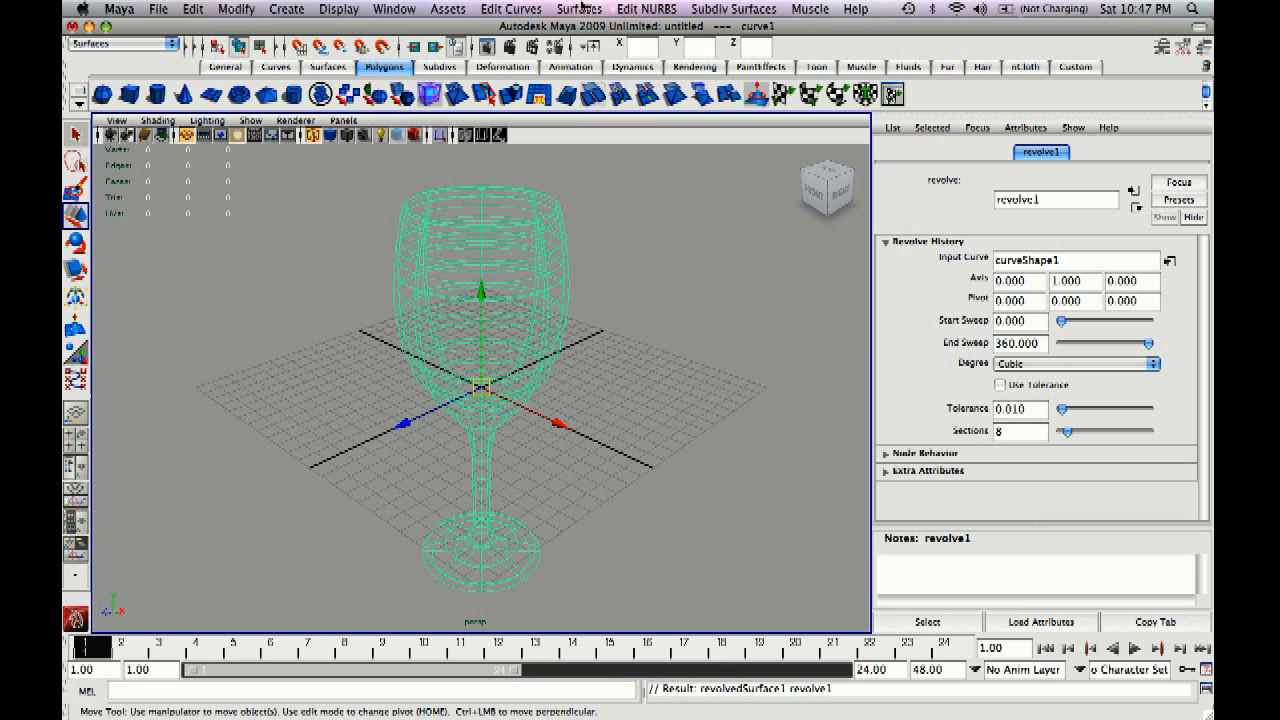
left_click(580, 9)
left_click(638, 37)
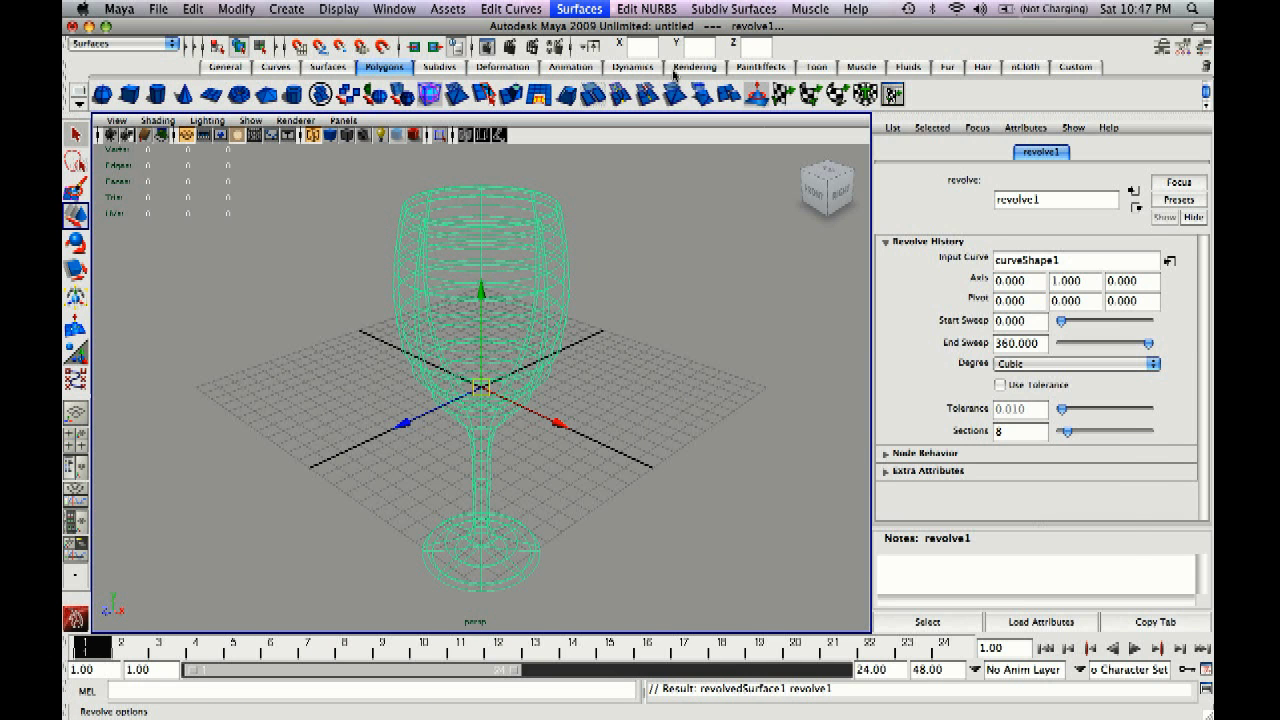
left_click_drag(895, 288, 607, 258)
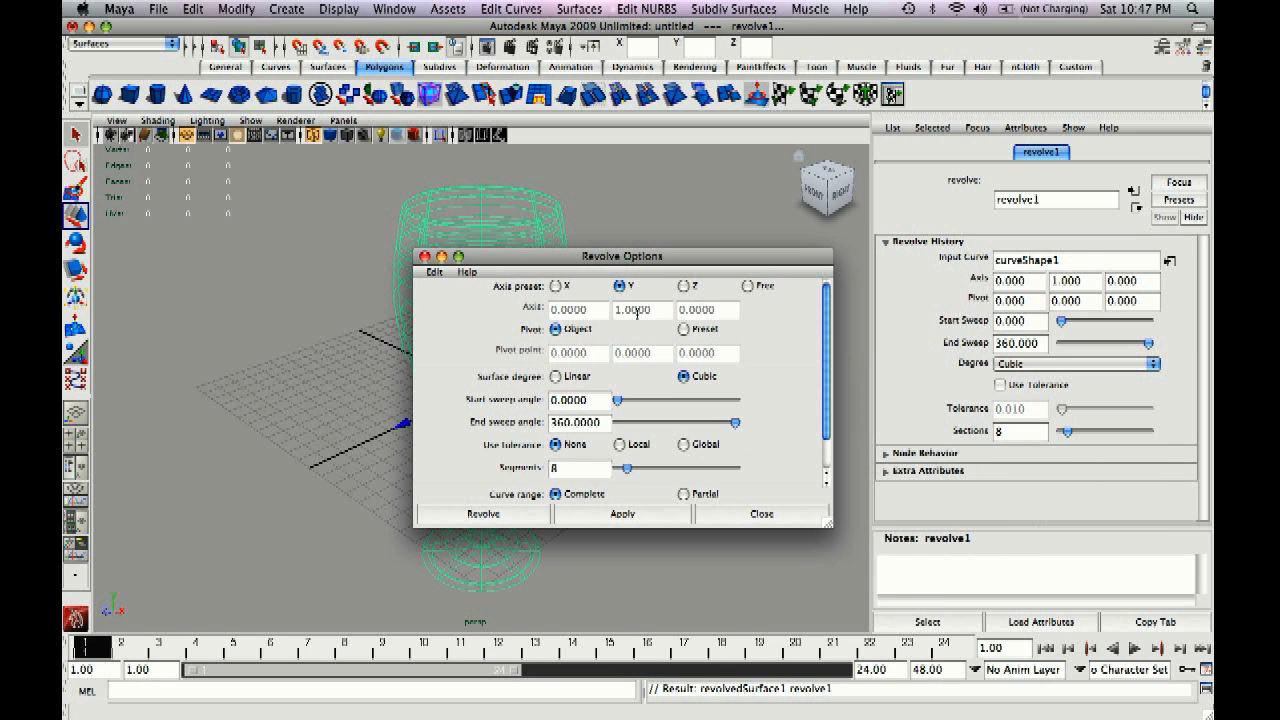
left_click(430, 273)
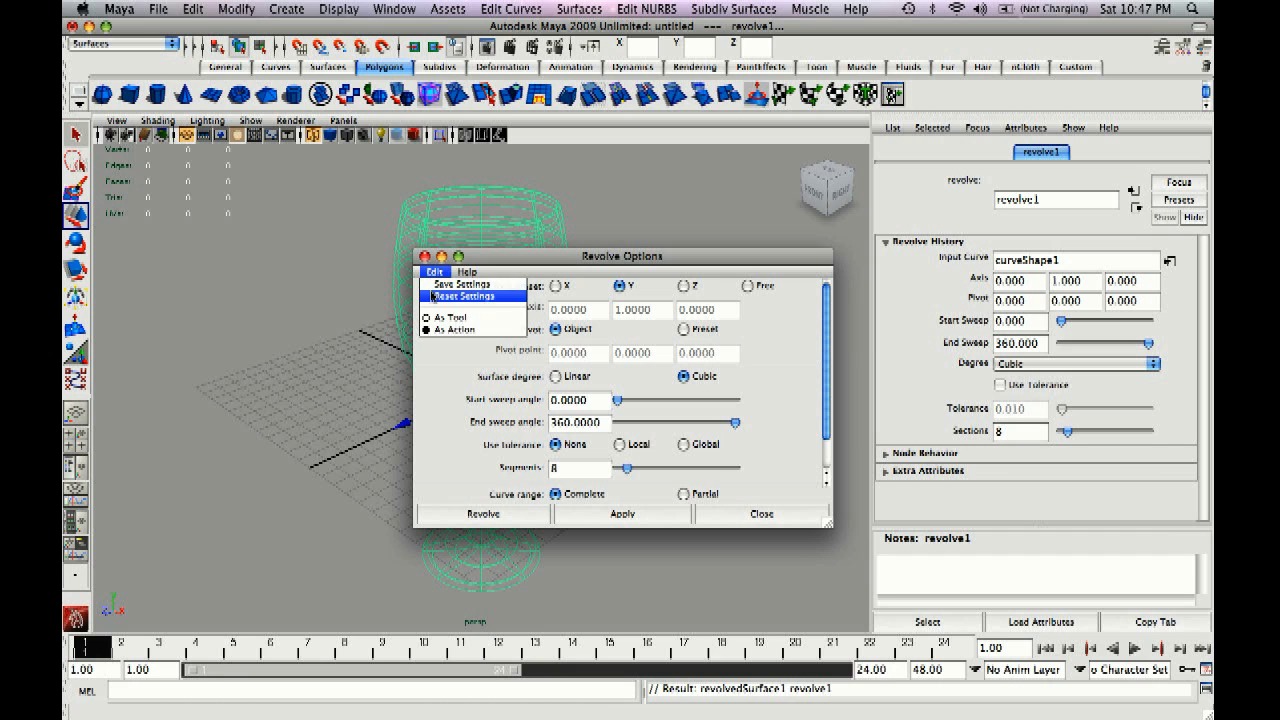
left_click(474, 300)
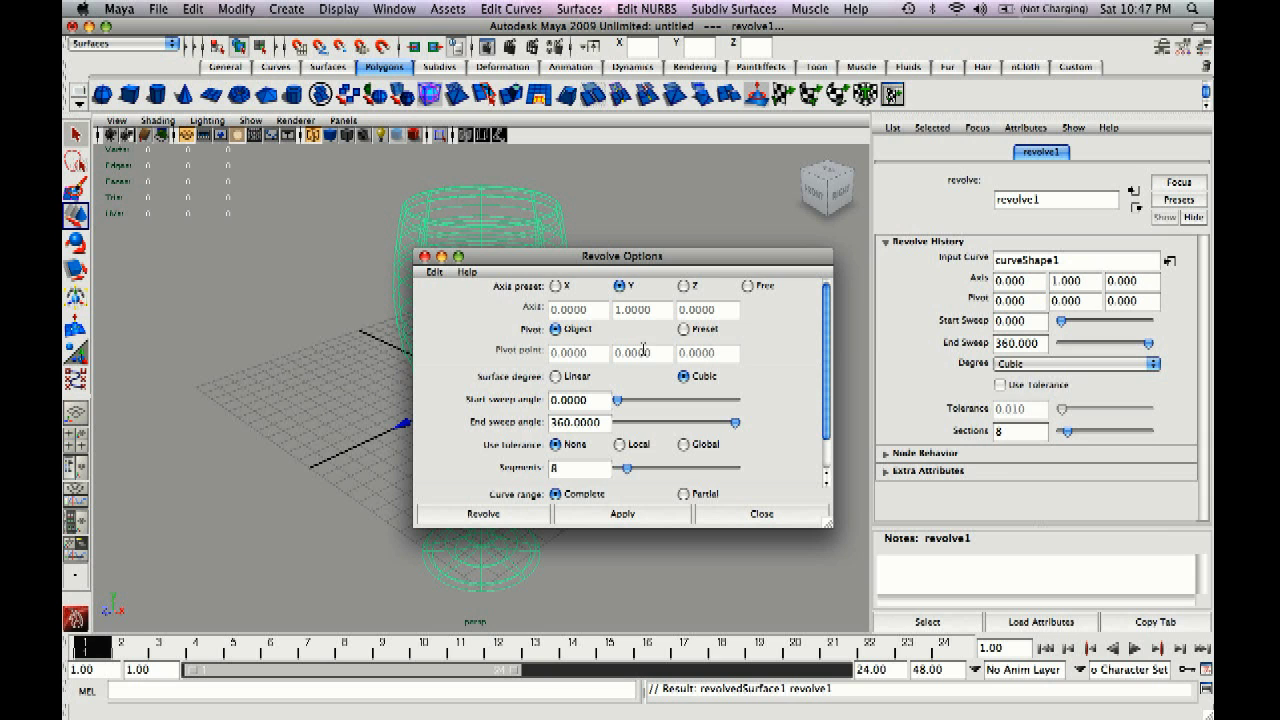
left_click(425, 257)
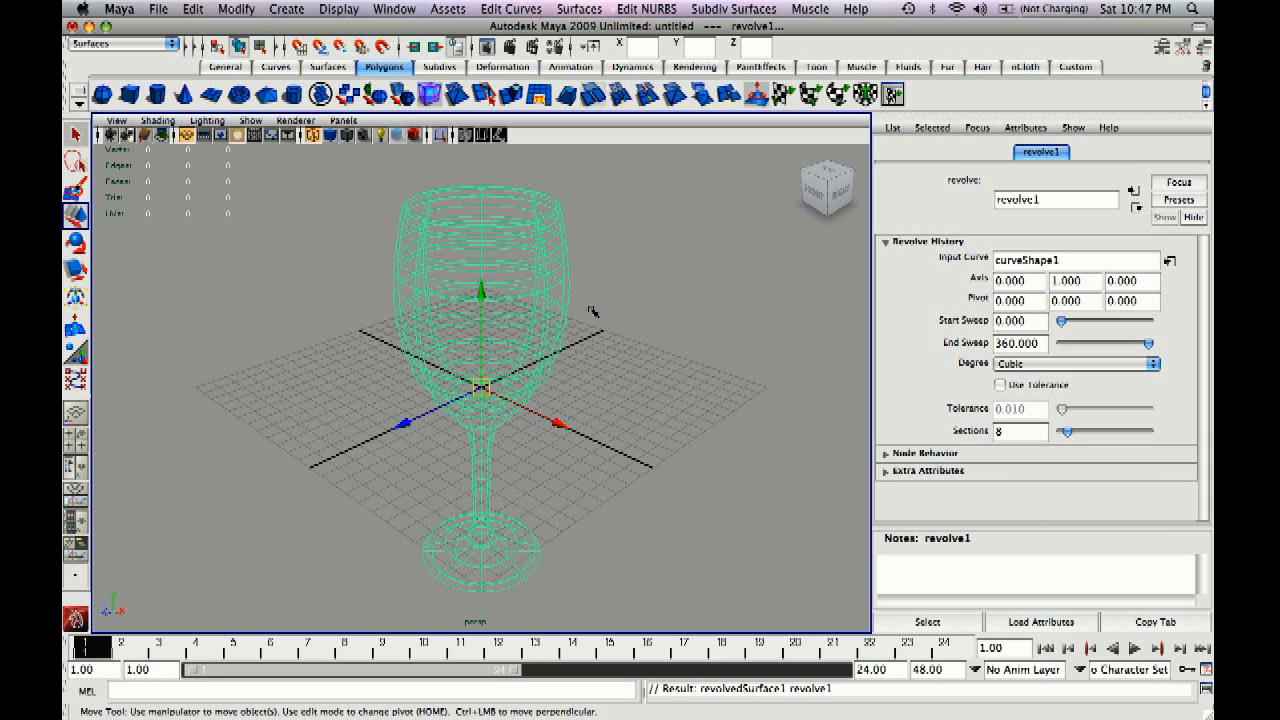
Smooth-shade the wine glass, orbit around it, and bring up the iShowU HD recorder
key("5")
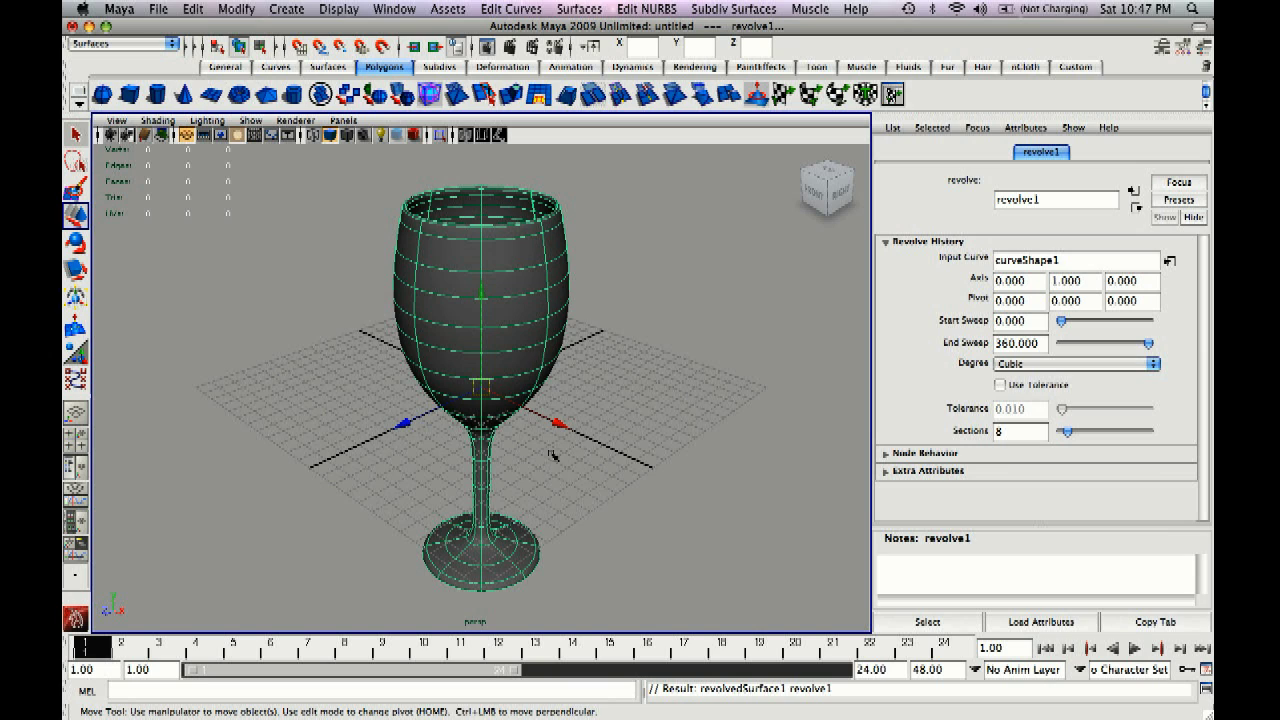
mouse_move(553, 455)
left_mouse_down("alt")
mouse_move(570, 449)
mouse_move(571, 492)
left_mouse_up("alt")
left_click(603, 400)
mouse_move(603, 400)
left_mouse_down("alt")
mouse_move(606, 489)
mouse_move(586, 406)
mouse_move(534, 360)
mouse_move(474, 336)
mouse_move(489, 306)
mouse_move(488, 405)
left_mouse_up("alt")
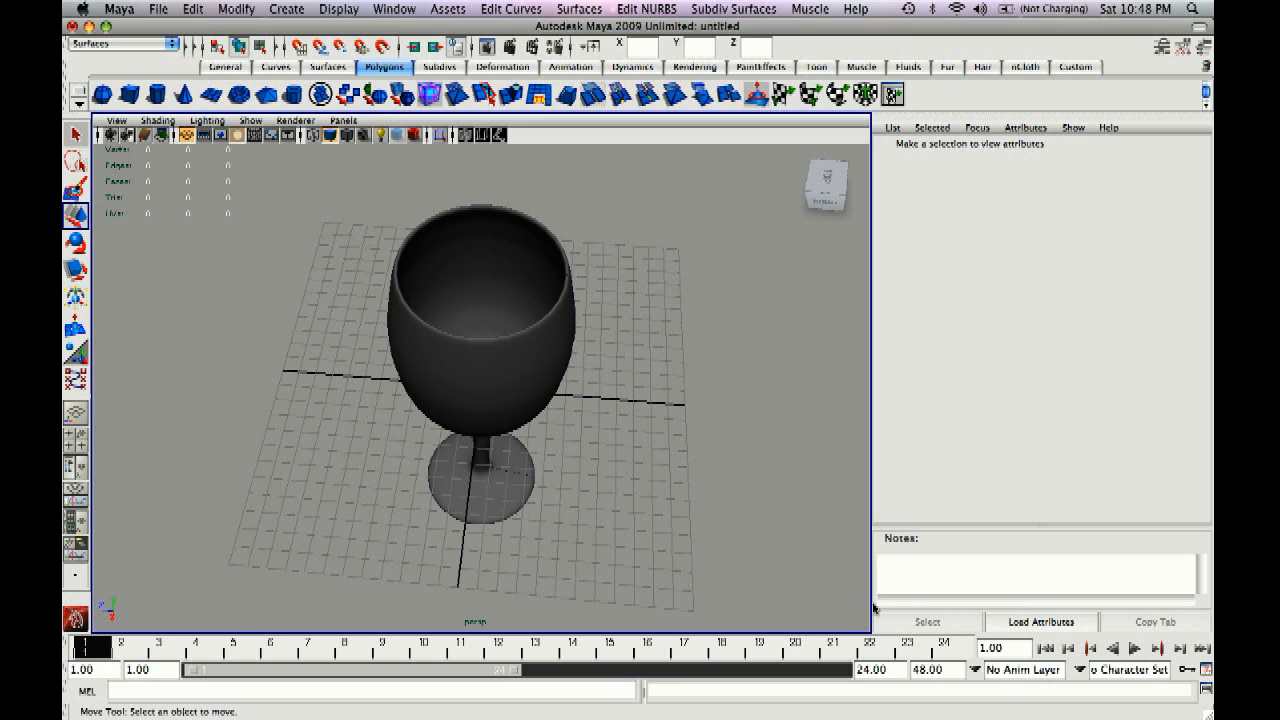
left_click(968, 702)
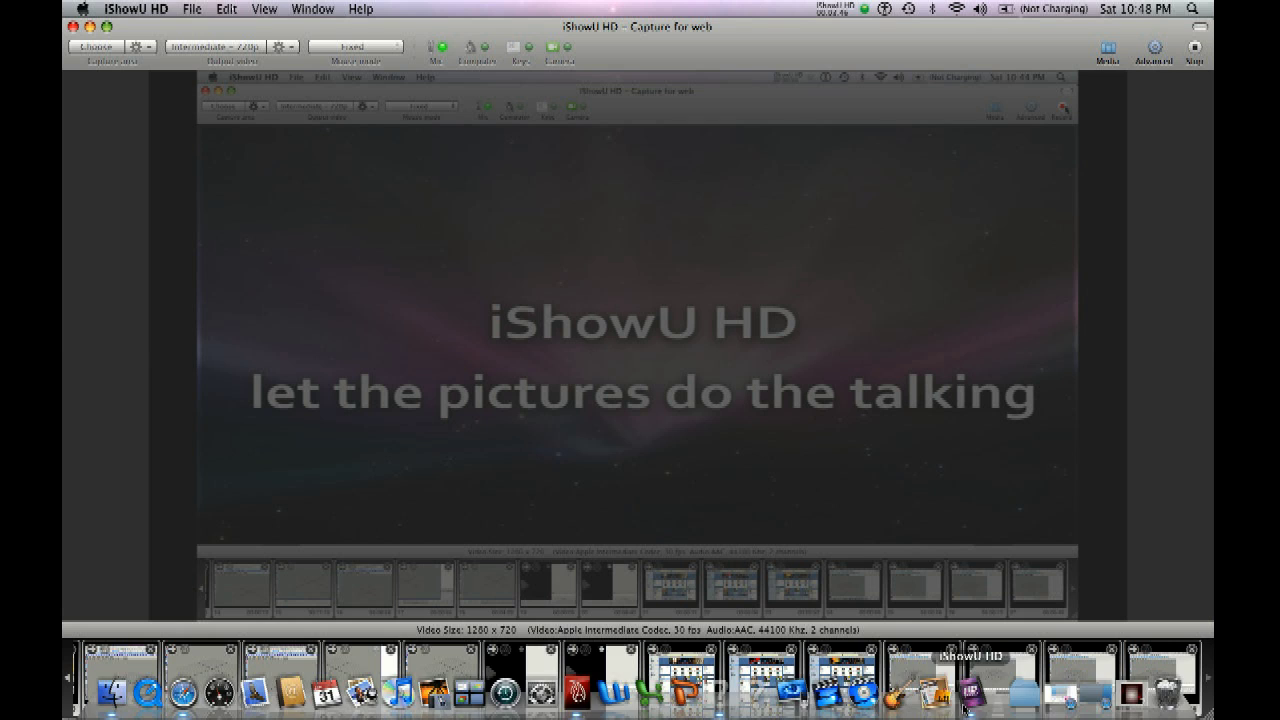